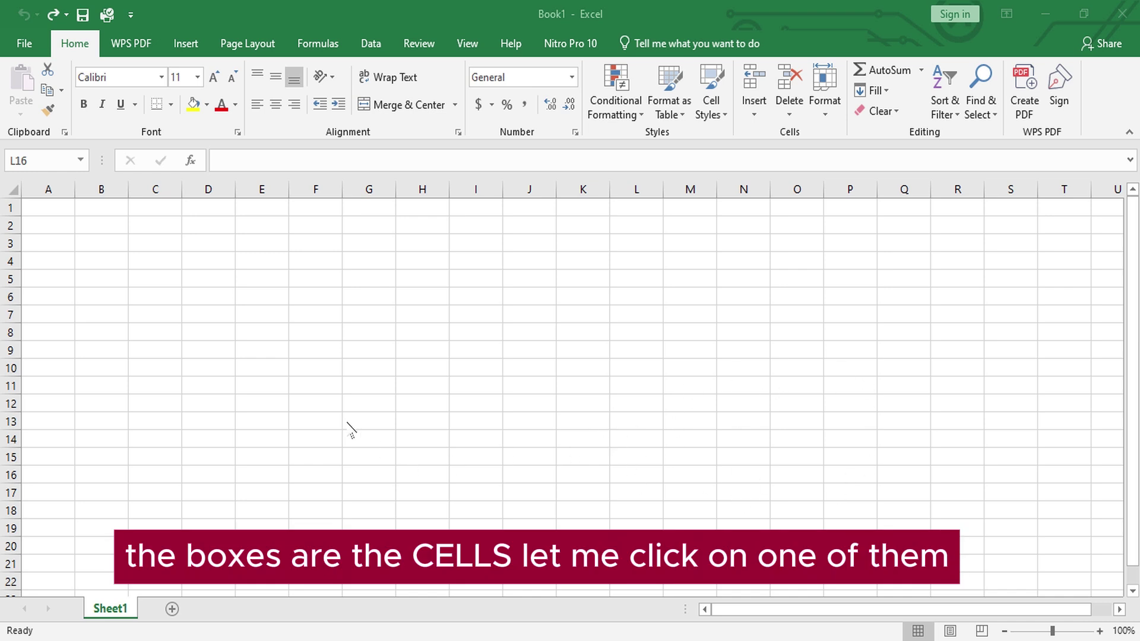
Select single cells one by one across the empty sheet, including F8, H15, D5, I7, G6 and H11
click(322, 332)
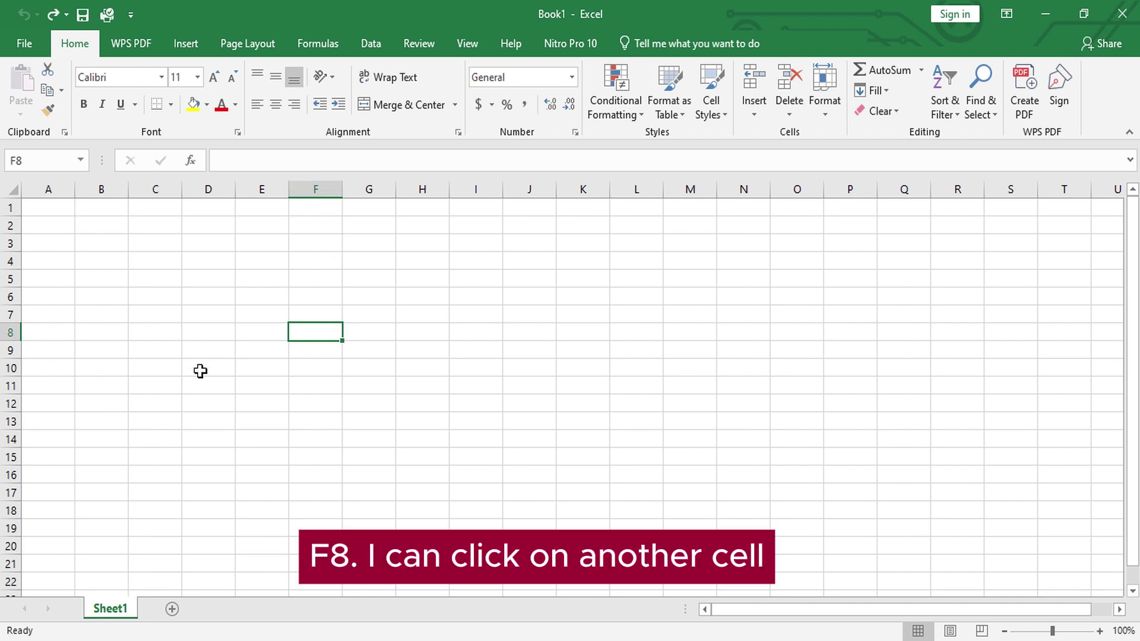
click(422, 462)
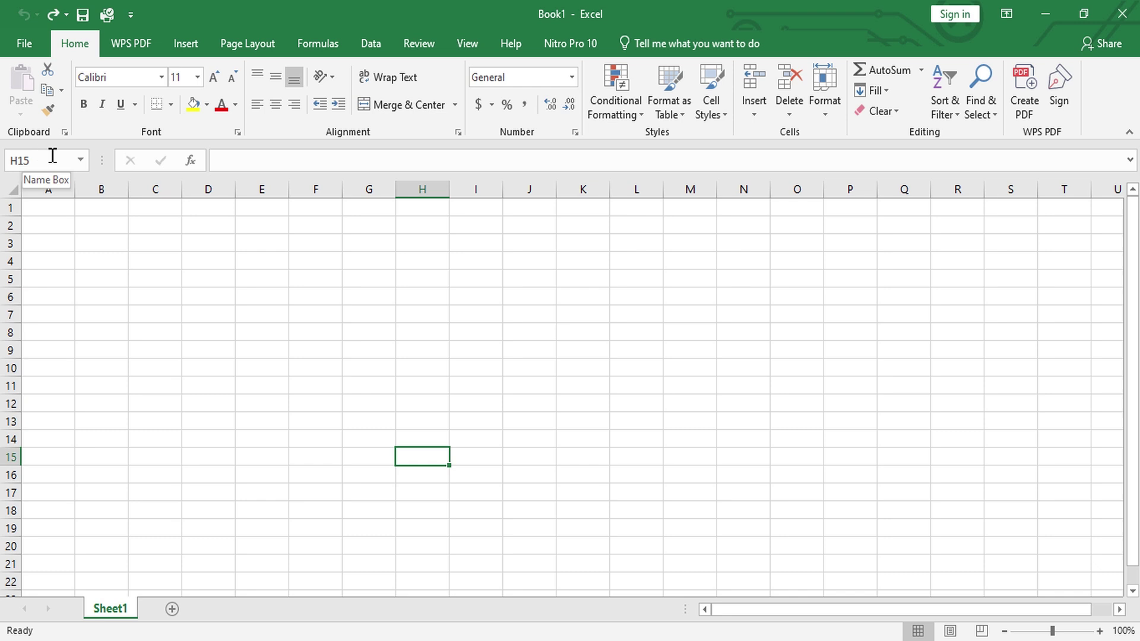
click(228, 286)
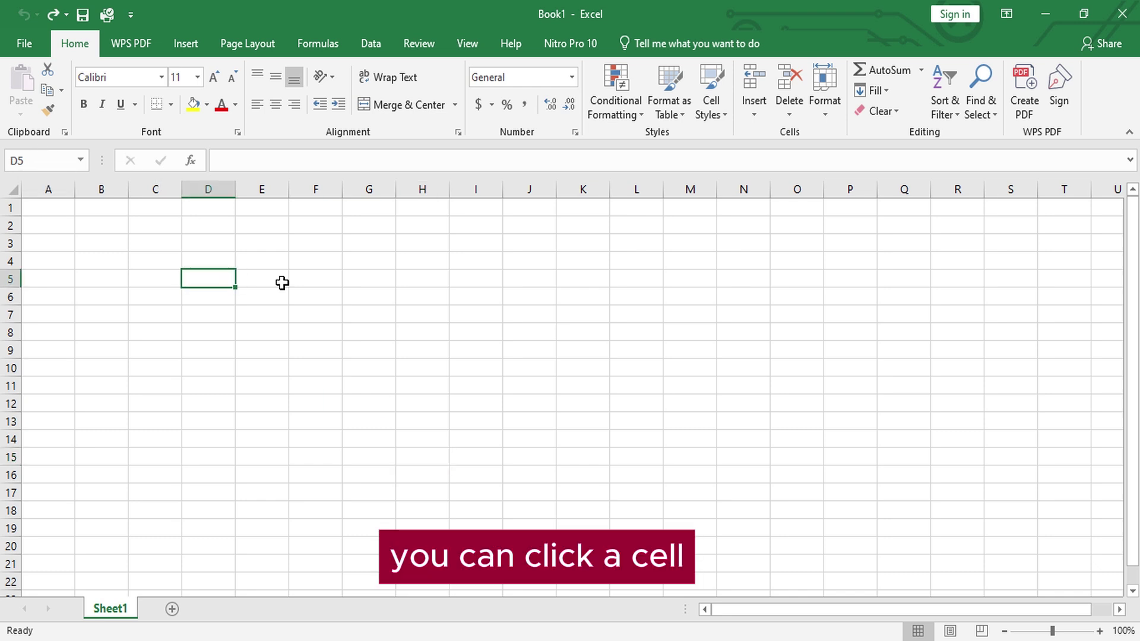
click(303, 285)
click(425, 278)
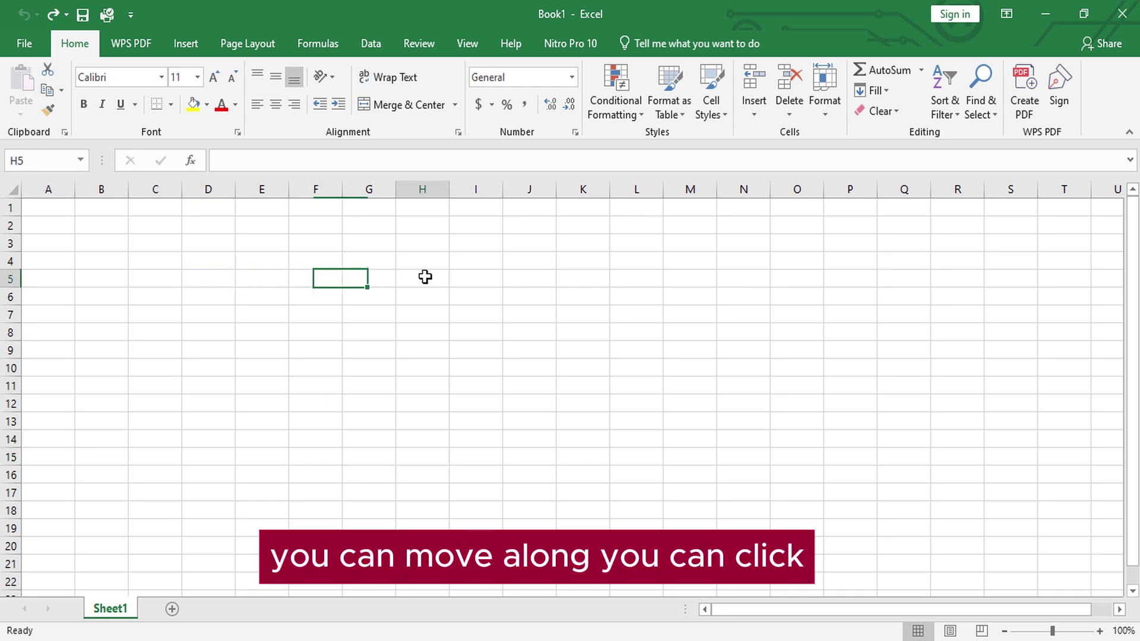
click(602, 274)
click(476, 319)
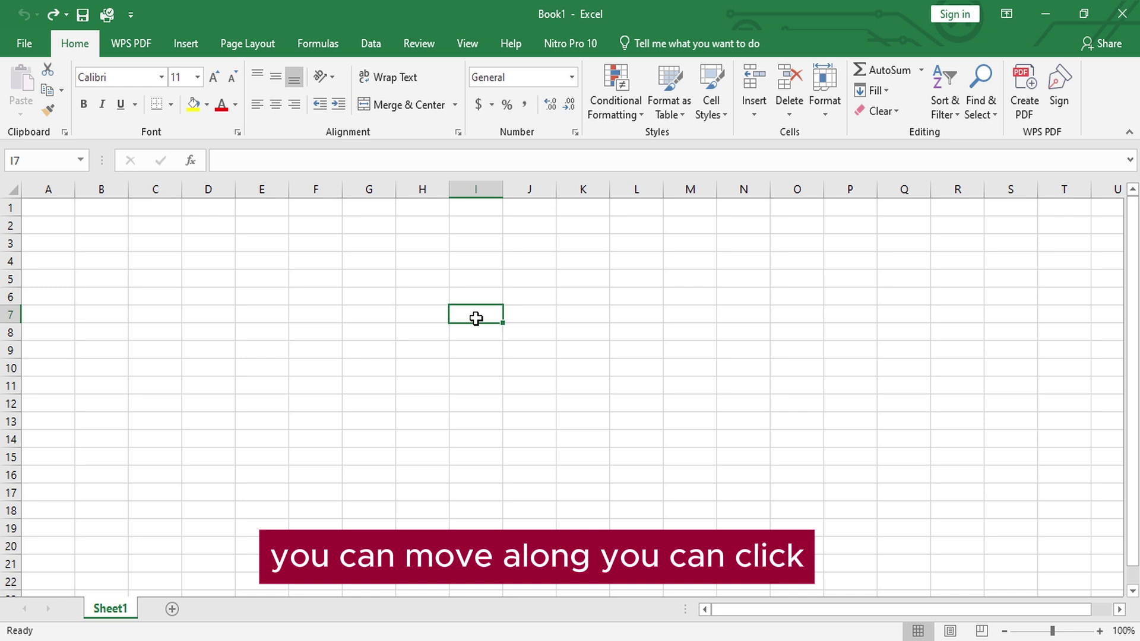
click(348, 344)
click(279, 340)
click(186, 285)
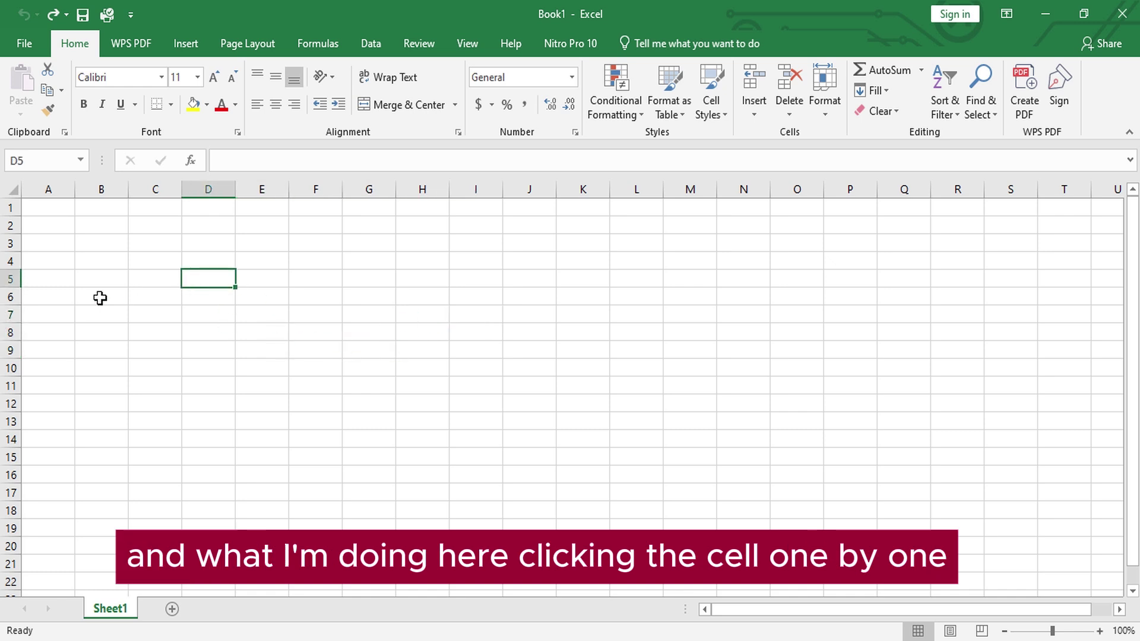
click(98, 297)
click(205, 344)
click(361, 300)
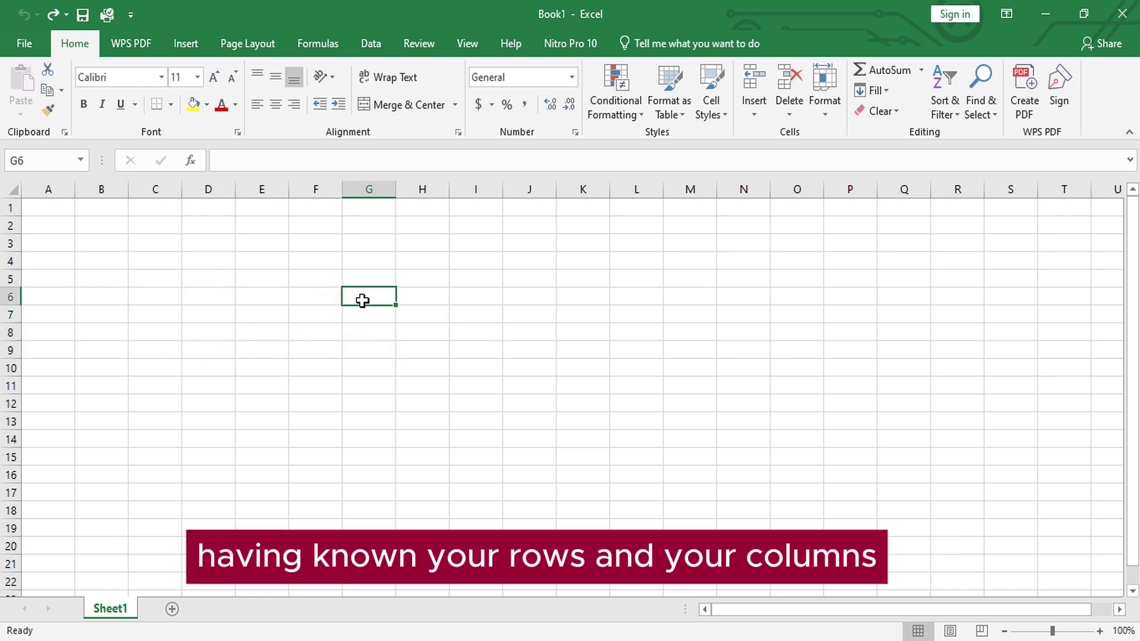
click(443, 384)
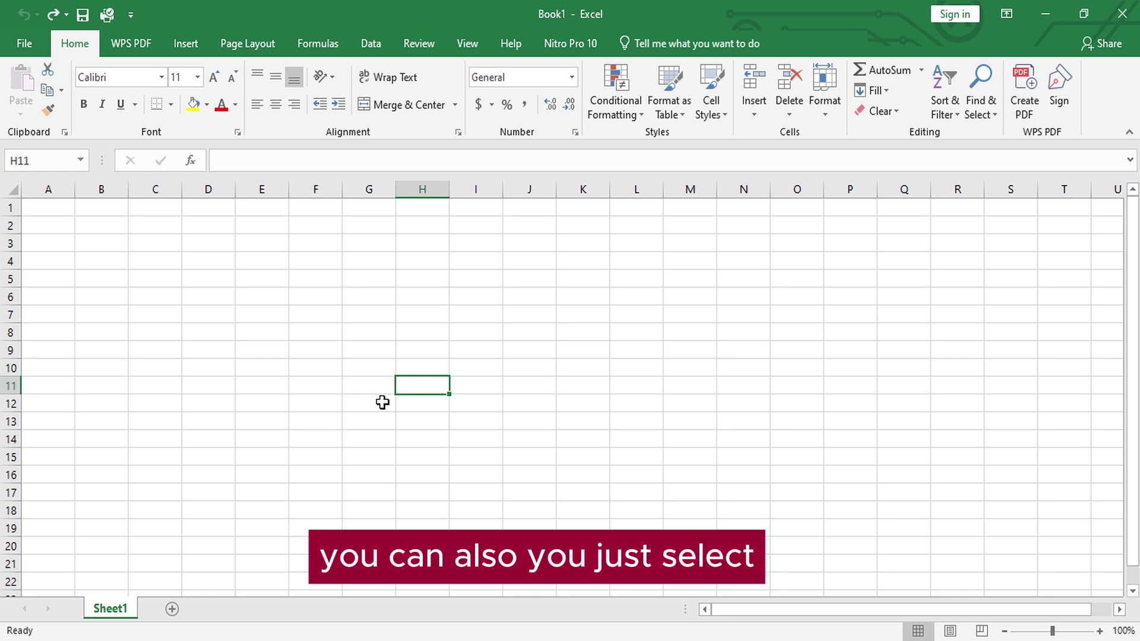
Enter the letters A to L in consecutive cells of row 10, from G10 to R10
click(373, 369)
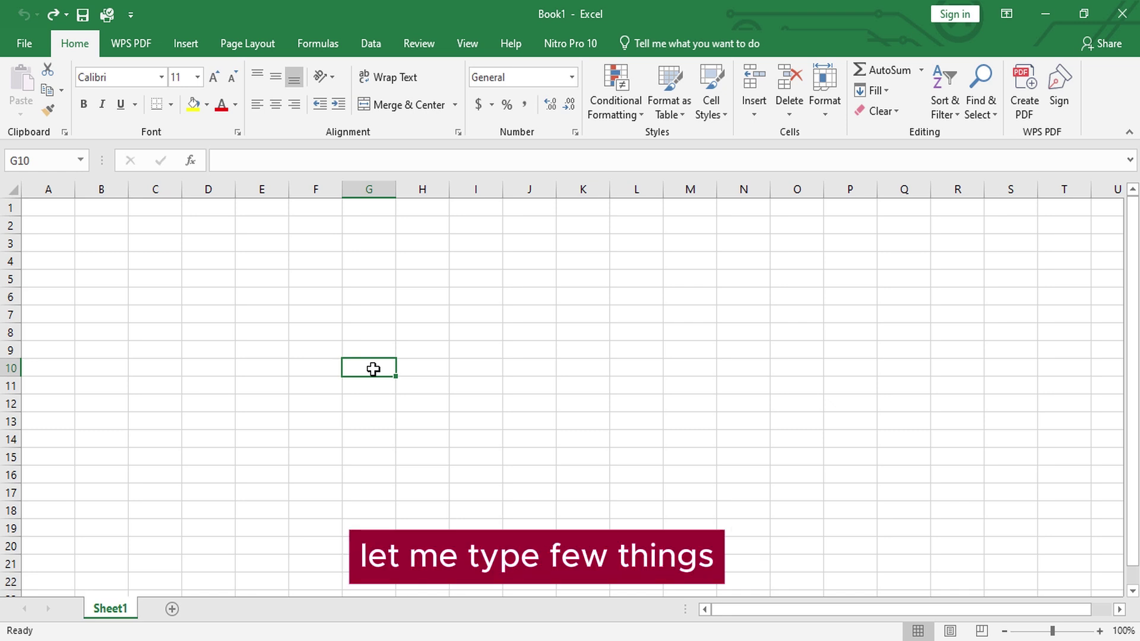
text(A)
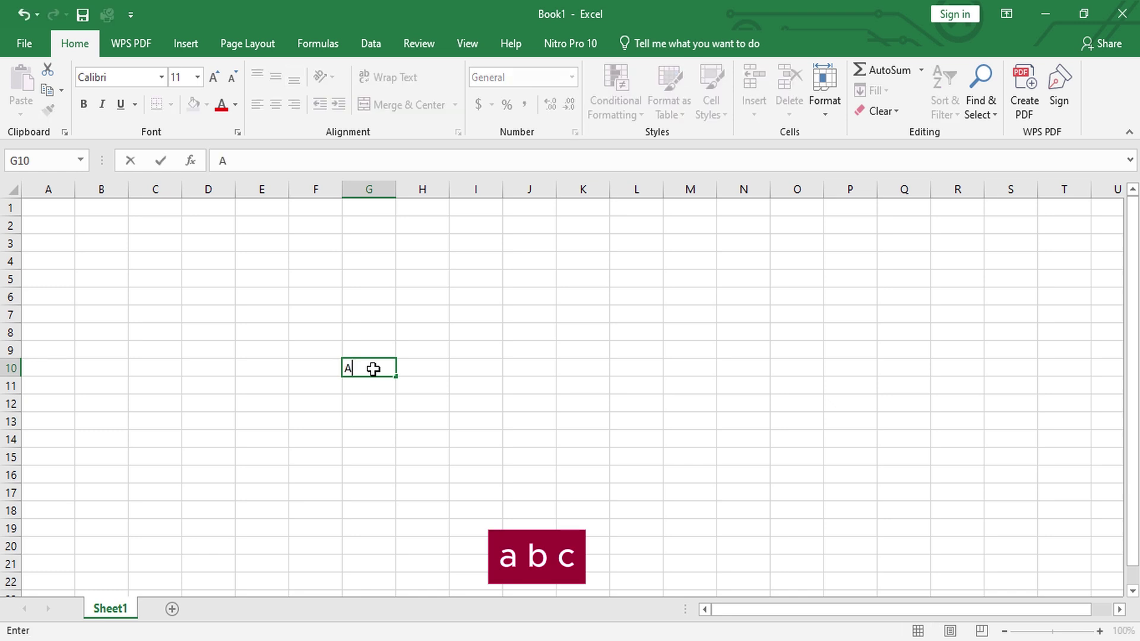
key(Tab)
text(B)
key(Tab)
text(C)
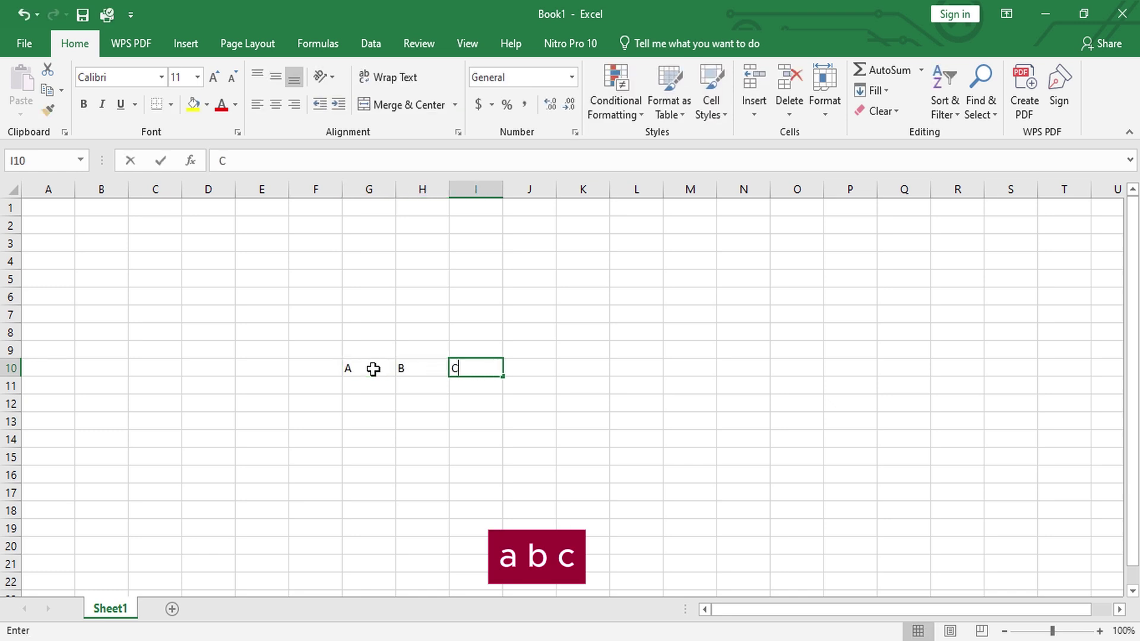
key(Tab)
text(D)
key(Tab)
text(E)
key(Tab)
text(F)
key(Tab)
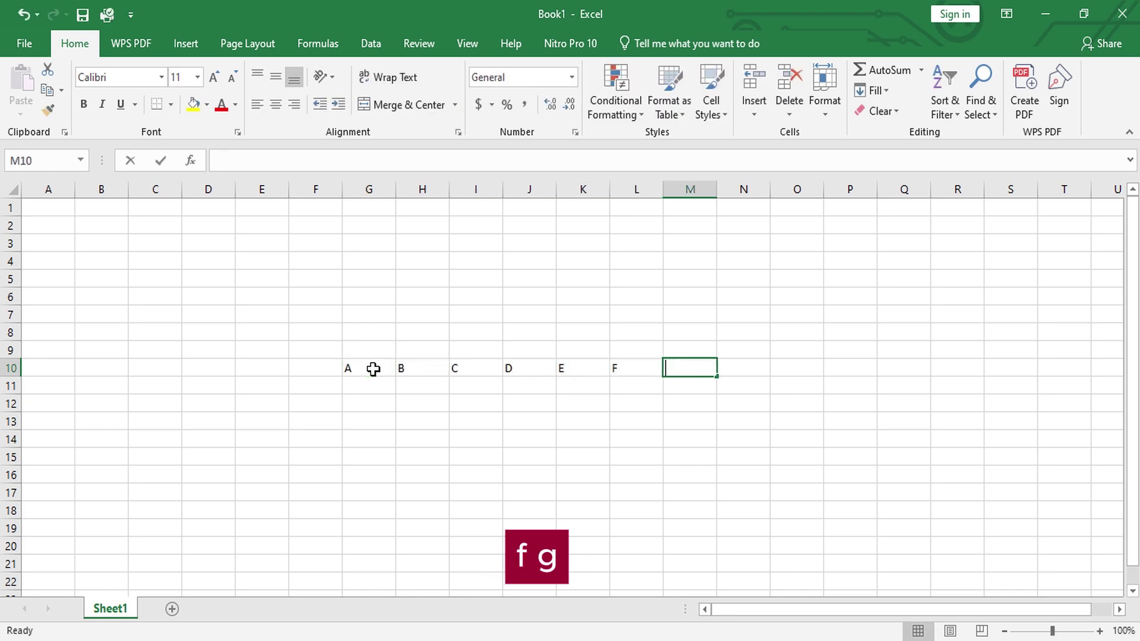
text(G)
key(Tab)
text(H)
key(Tab)
text(I)
key(Tab)
text(J)
key(Tab)
text(K)
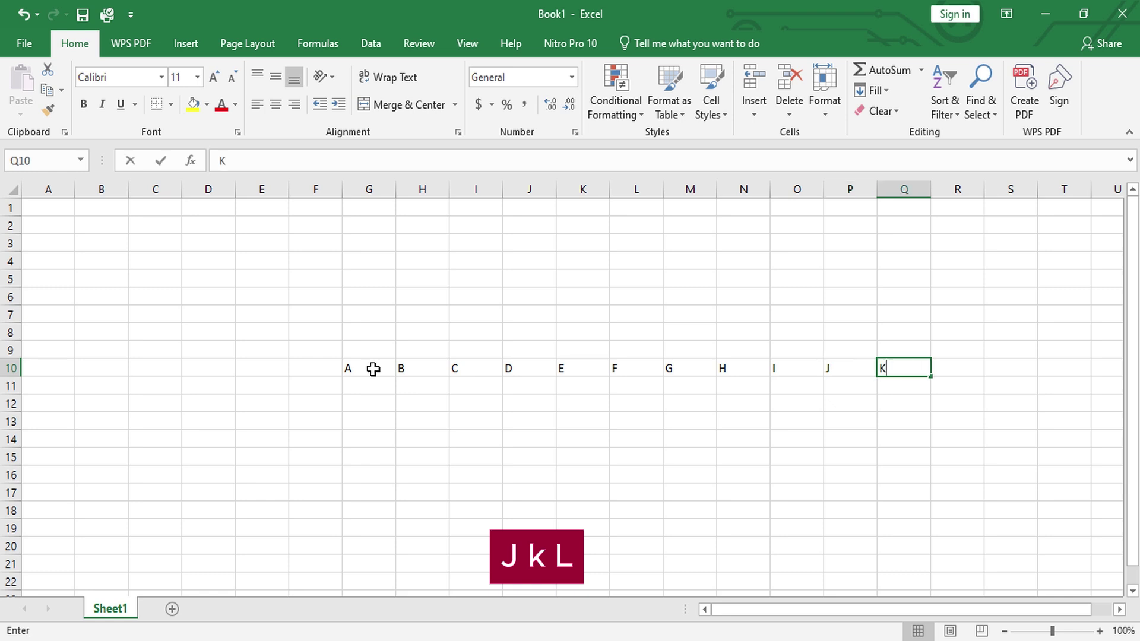
key(Tab)
text(L)
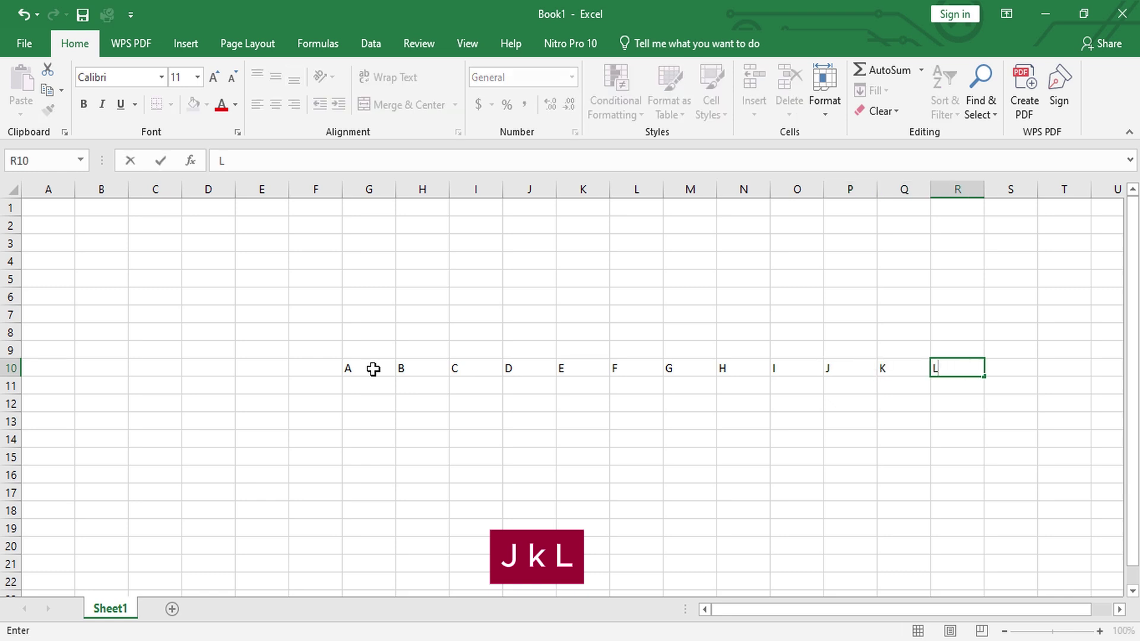
click(456, 418)
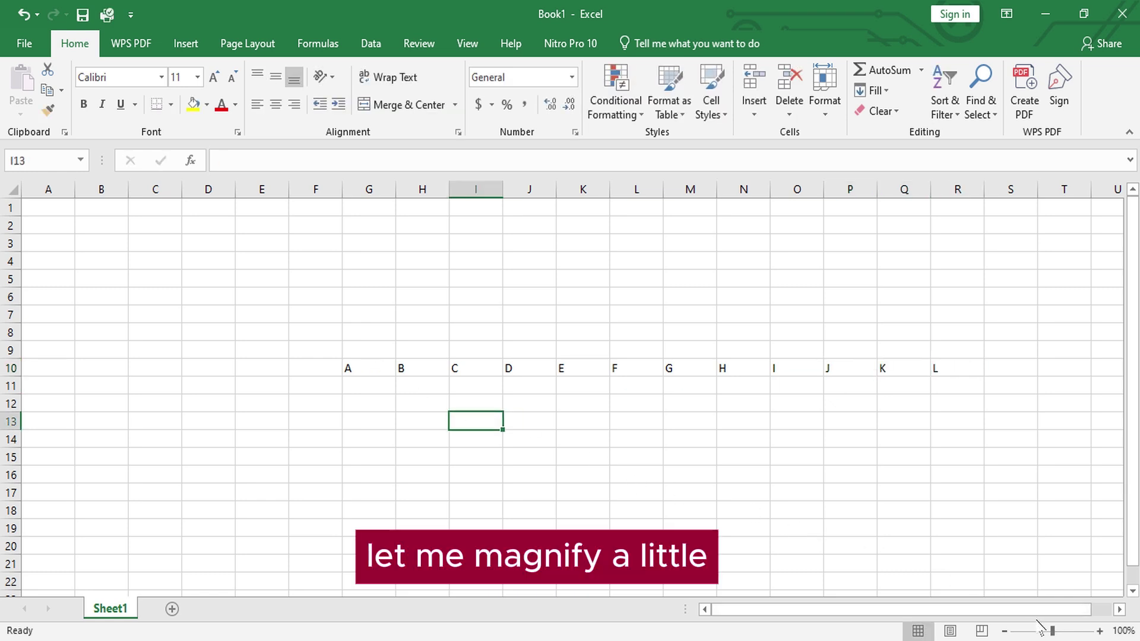
Change the font colour of the letter E in cell K10 to red
drag(1052, 633, 1058, 632)
drag(979, 610, 1016, 612)
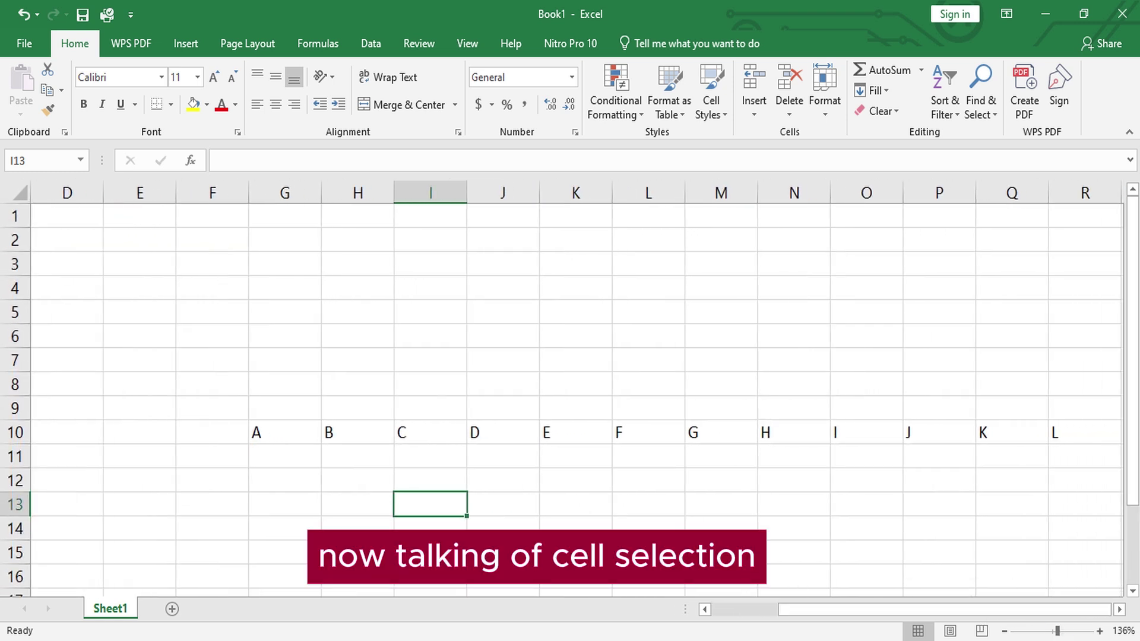
click(649, 523)
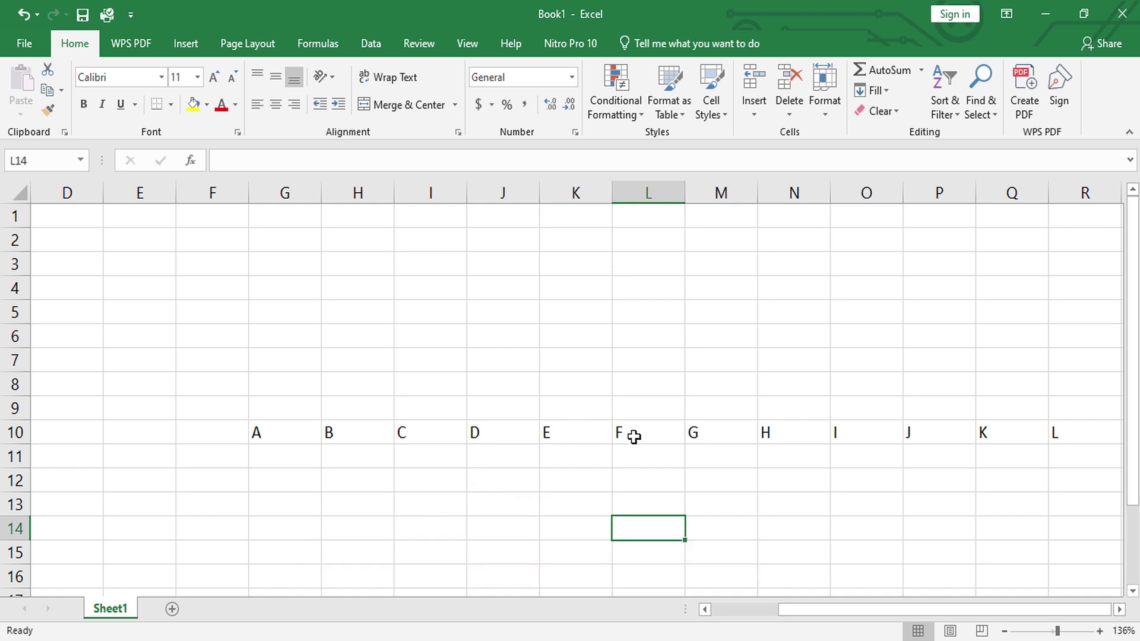
click(563, 432)
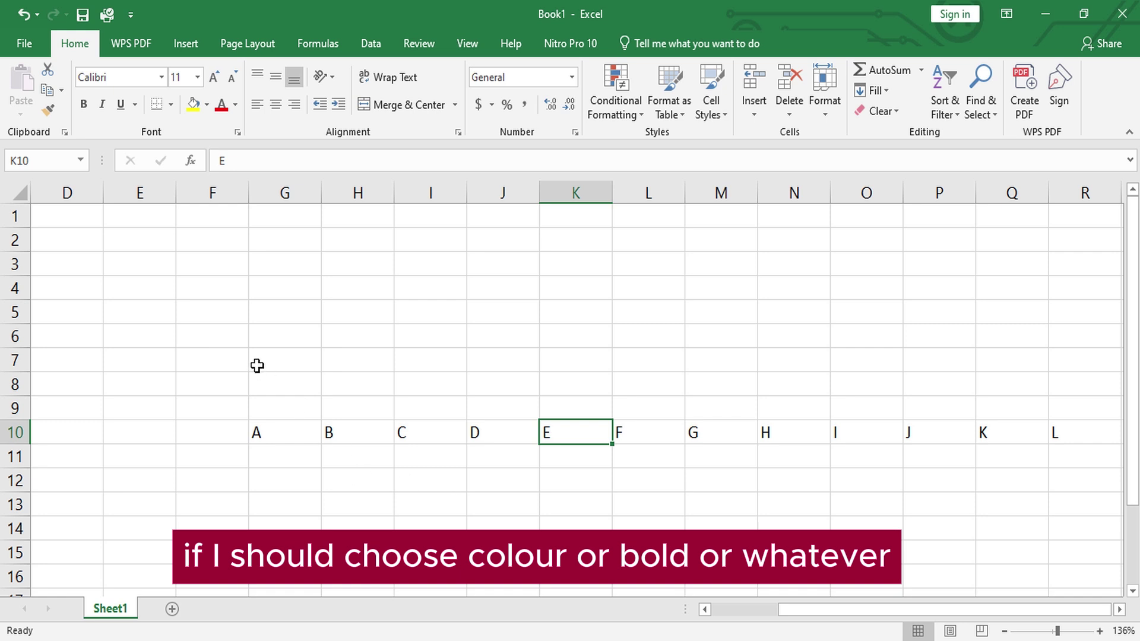
click(222, 108)
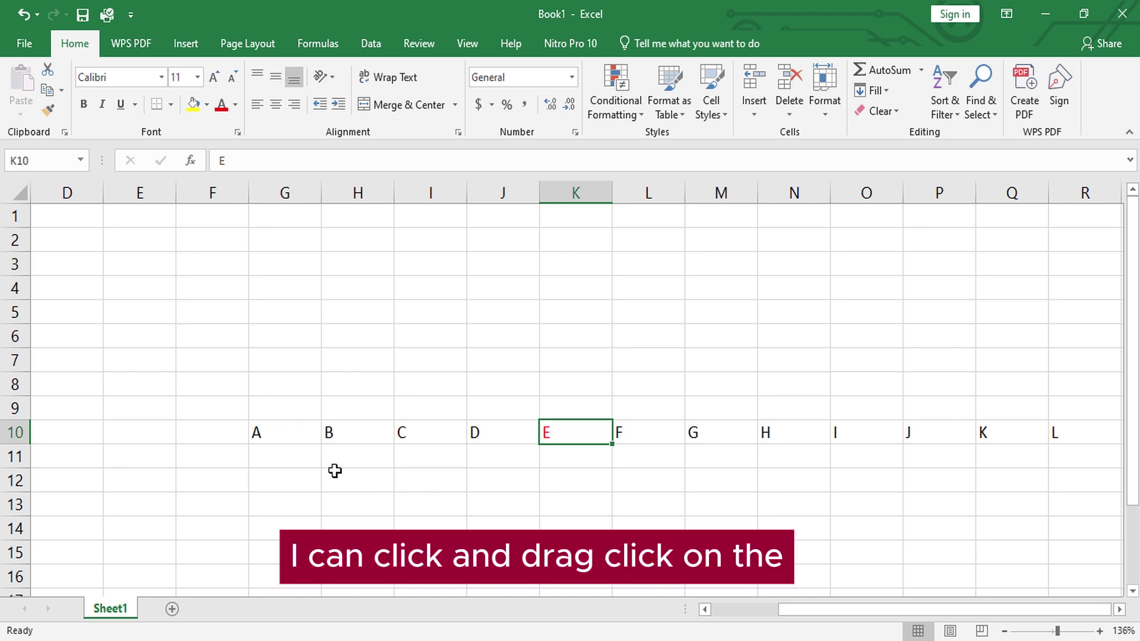
Select the cells holding A to D in row 10 as one range, and clear the selection
click(271, 431)
click(282, 456)
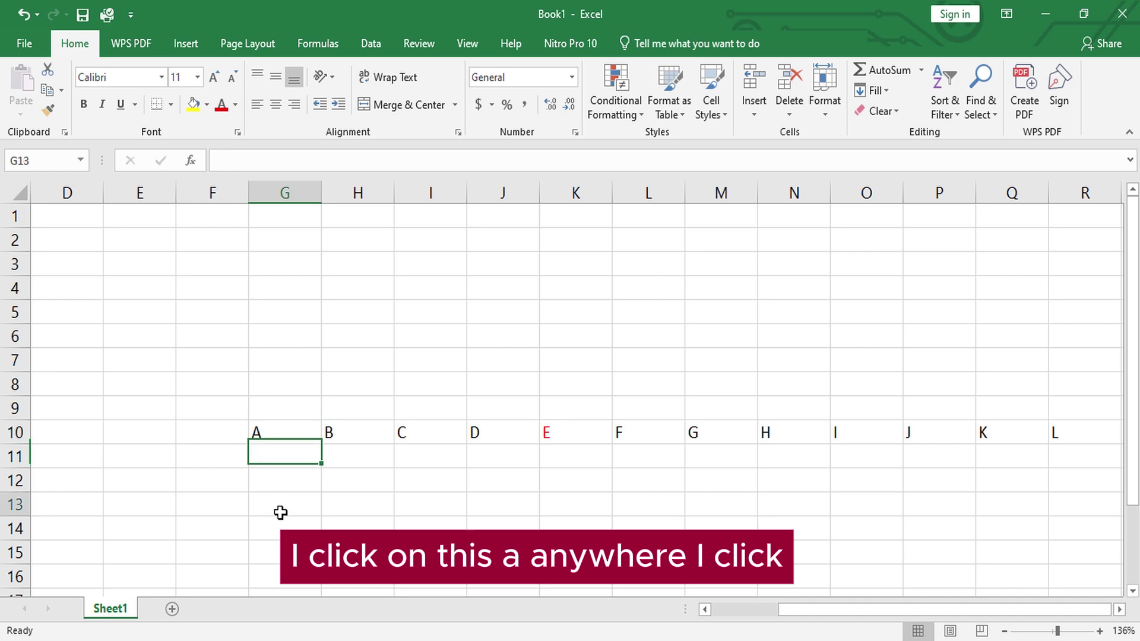
click(280, 505)
click(275, 433)
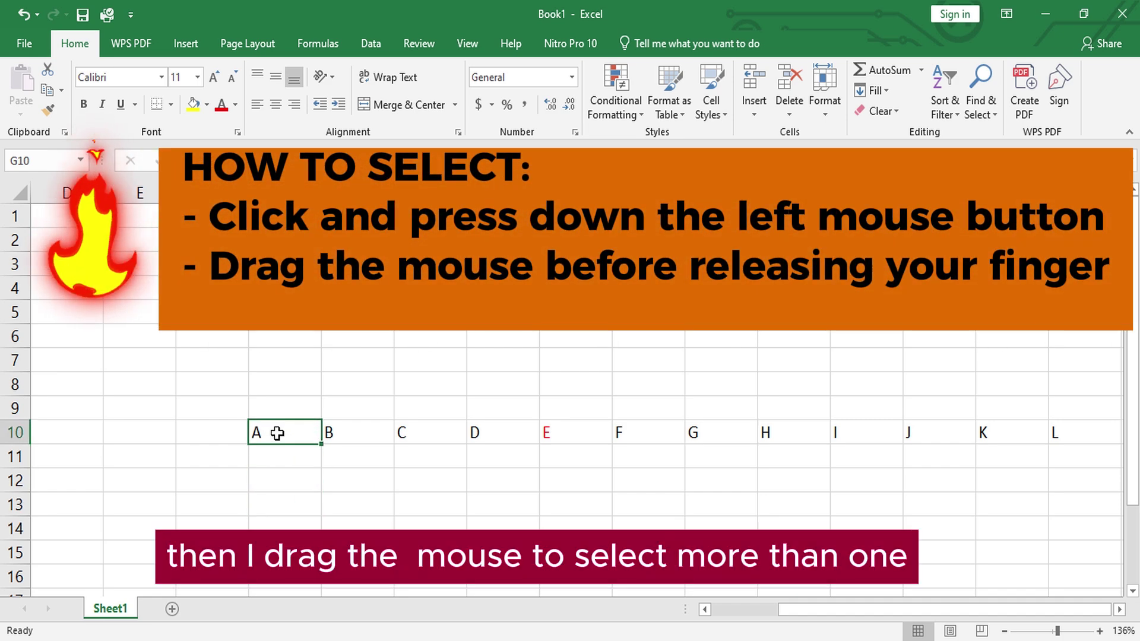
drag(309, 433, 478, 433)
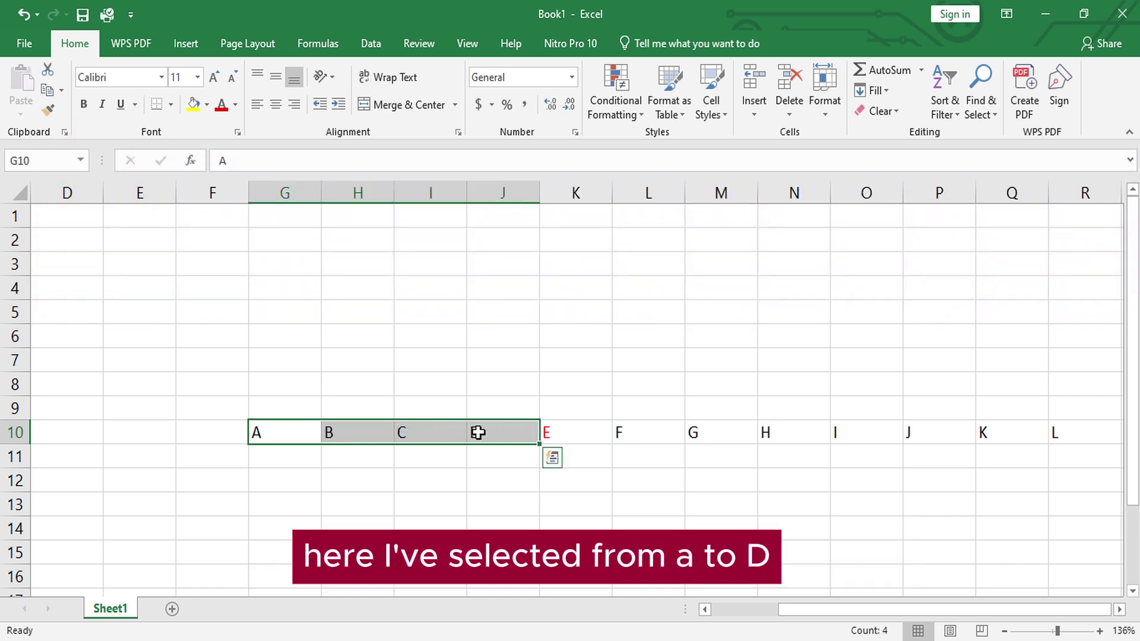
click(479, 509)
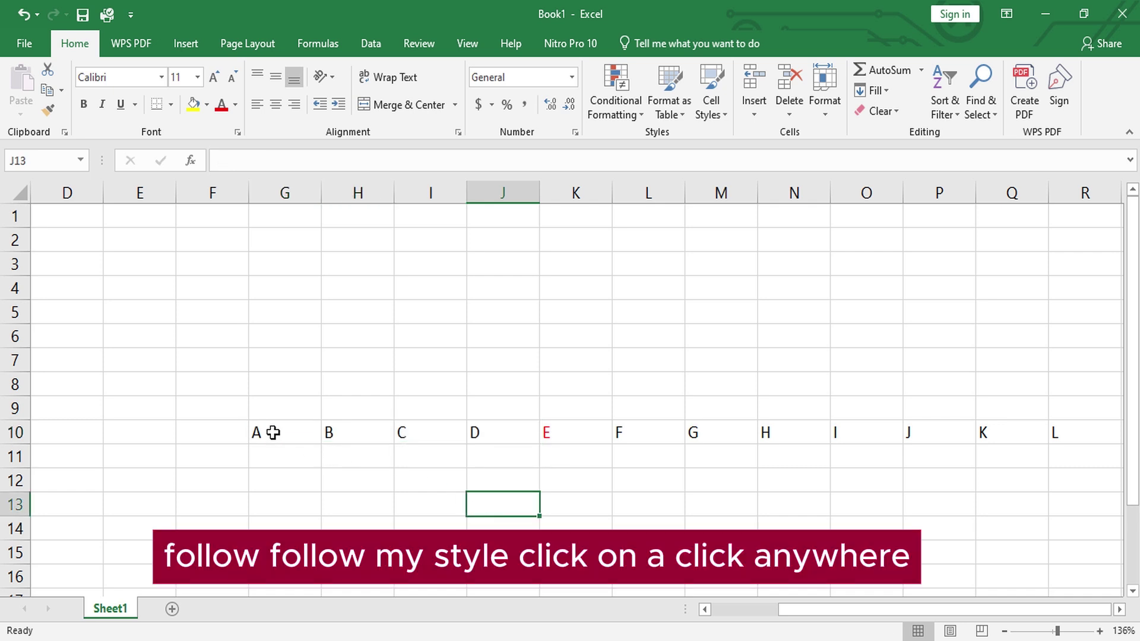
Apply a yellow fill to the cells holding A to D, G10:J10
click(272, 433)
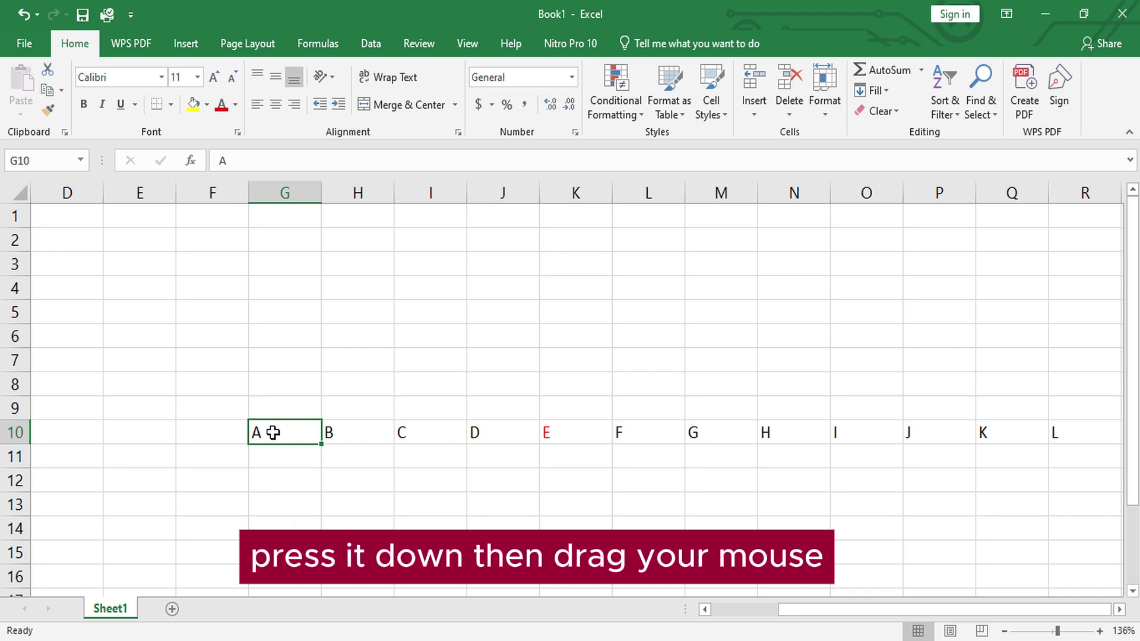
drag(274, 433, 500, 435)
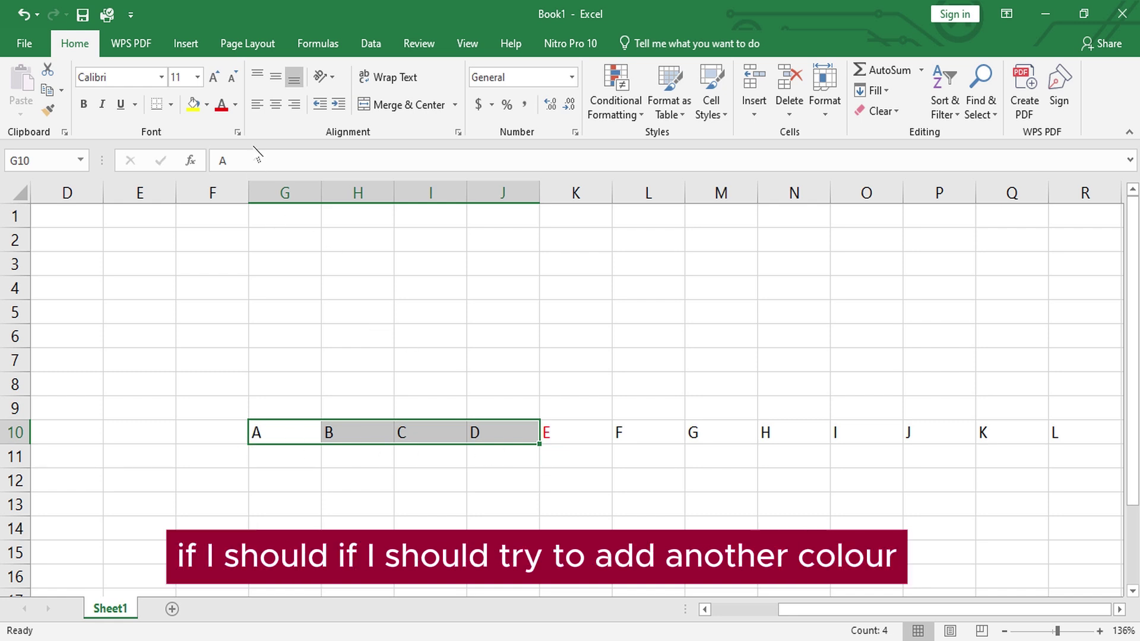
click(194, 105)
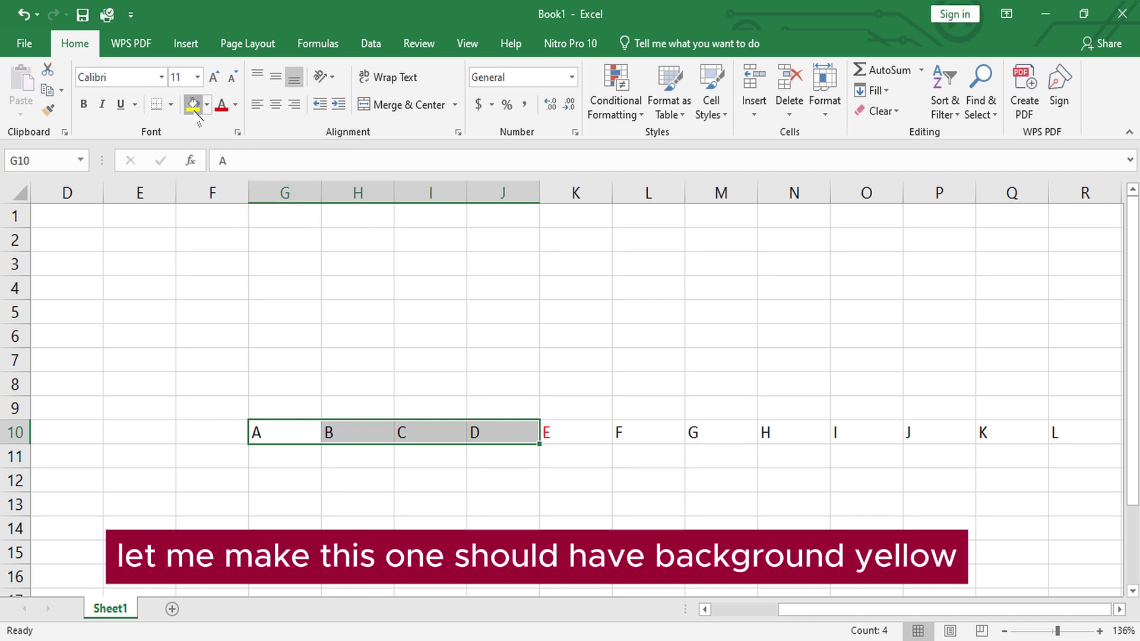
click(273, 343)
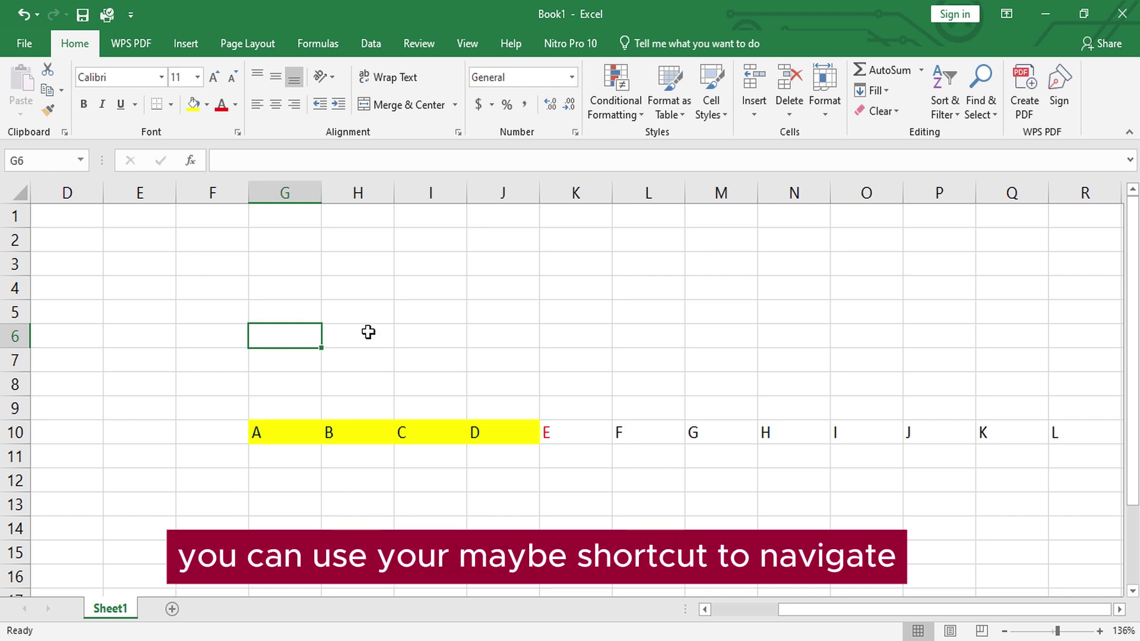
Extend the selection from L10 rightward to Q10, and reverse it leftward to K10
key(Right)
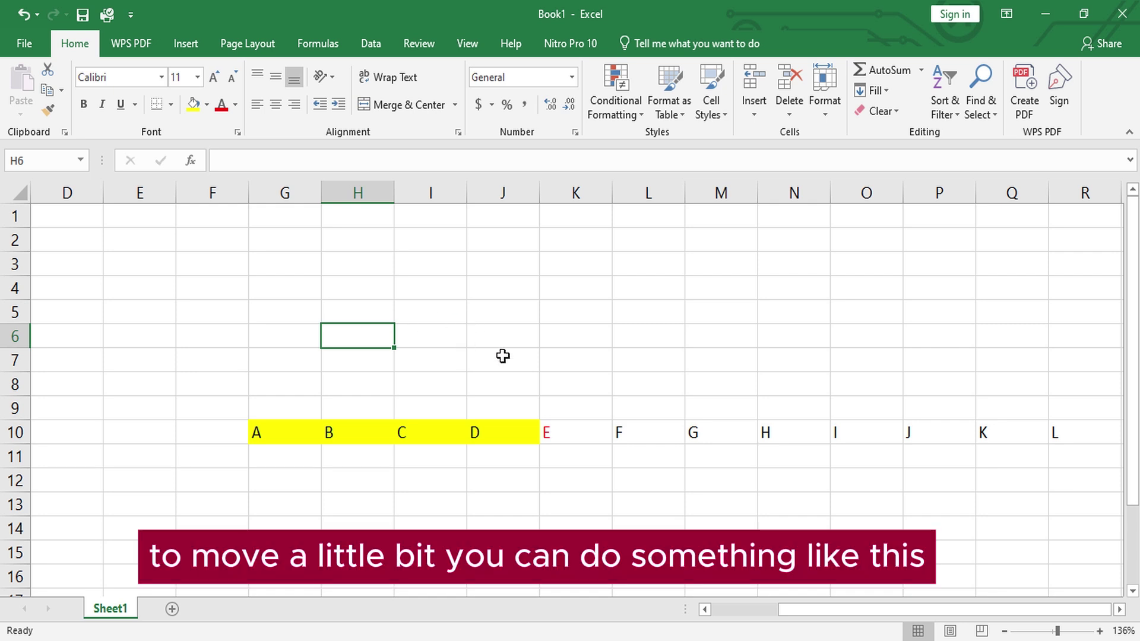
click(621, 431)
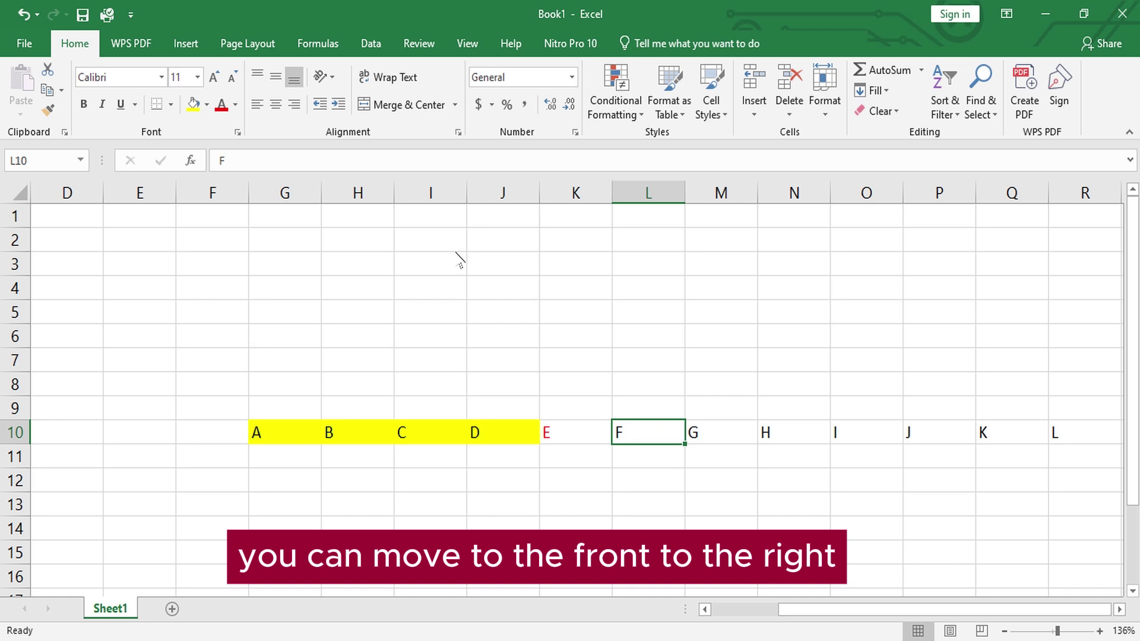
key(shift+Right)
key(shift+Right)
key(shift+Right)
key(shift+Right)
key(shift+Right)
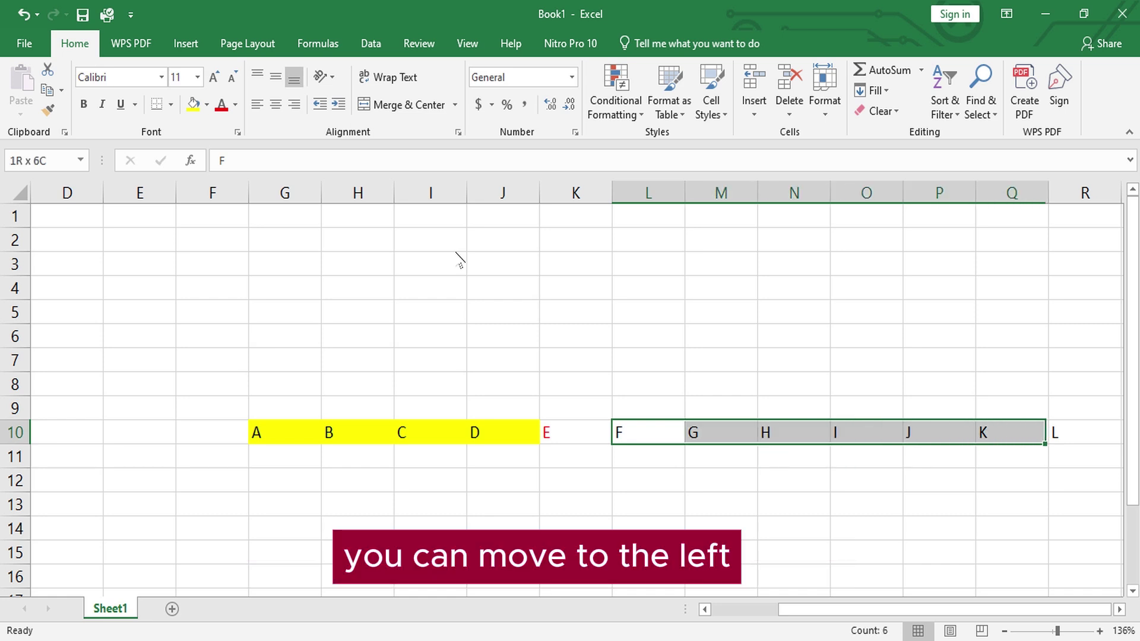
key(shift+Left)
key(shift+Left)
key(shift+Left)
key(shift+Left)
key(shift+Left)
key(shift+Left)
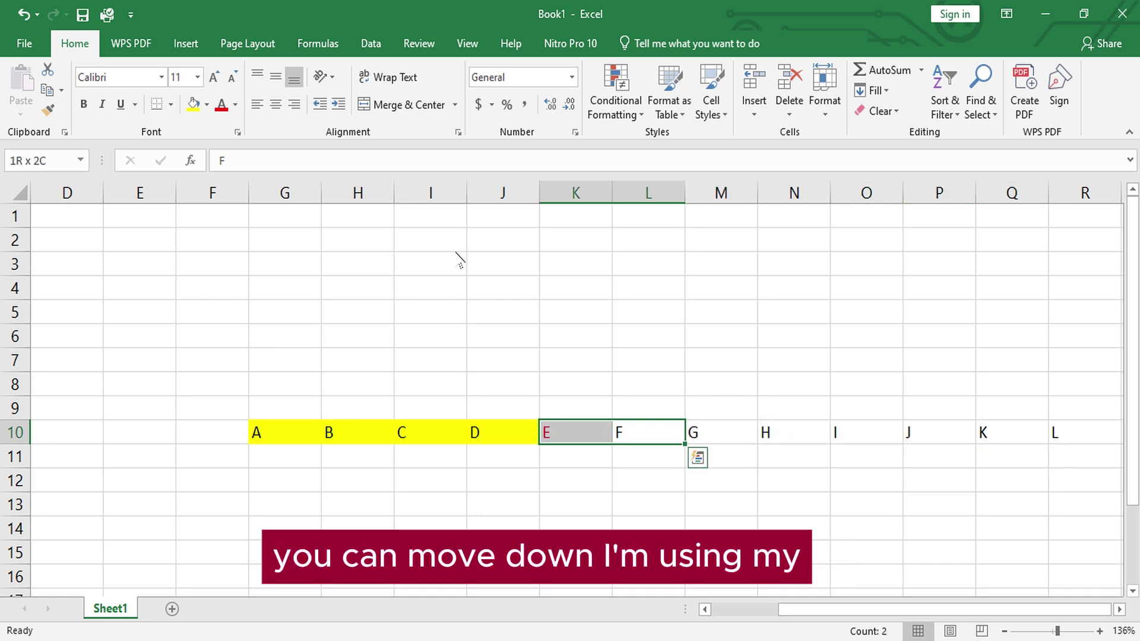
Extend the selection from L10 down column L to row 15, and reverse it upward to row 5
key(shift+Right)
key(shift+Down)
key(shift+Down)
key(shift+Down)
key(shift+Down)
key(shift+Down)
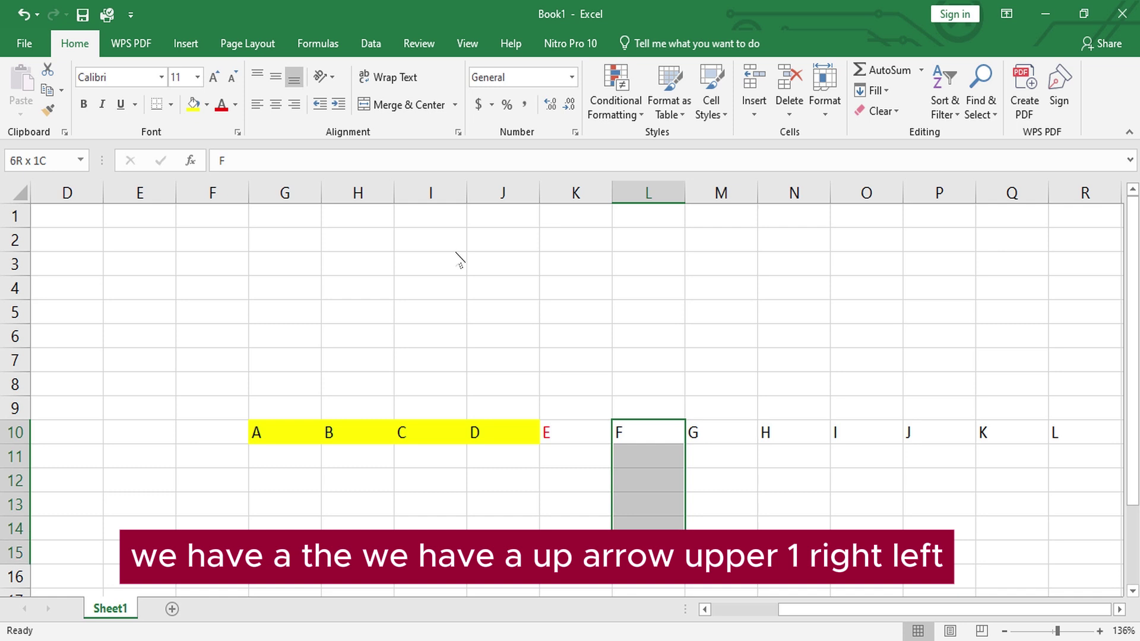
key(shift+Up)
key(shift+Up)
key(shift+Up)
key(shift+Up)
key(shift+Up)
key(shift+Up)
key(shift+Up)
key(shift+Up)
key(shift+Up)
key(shift+Up)
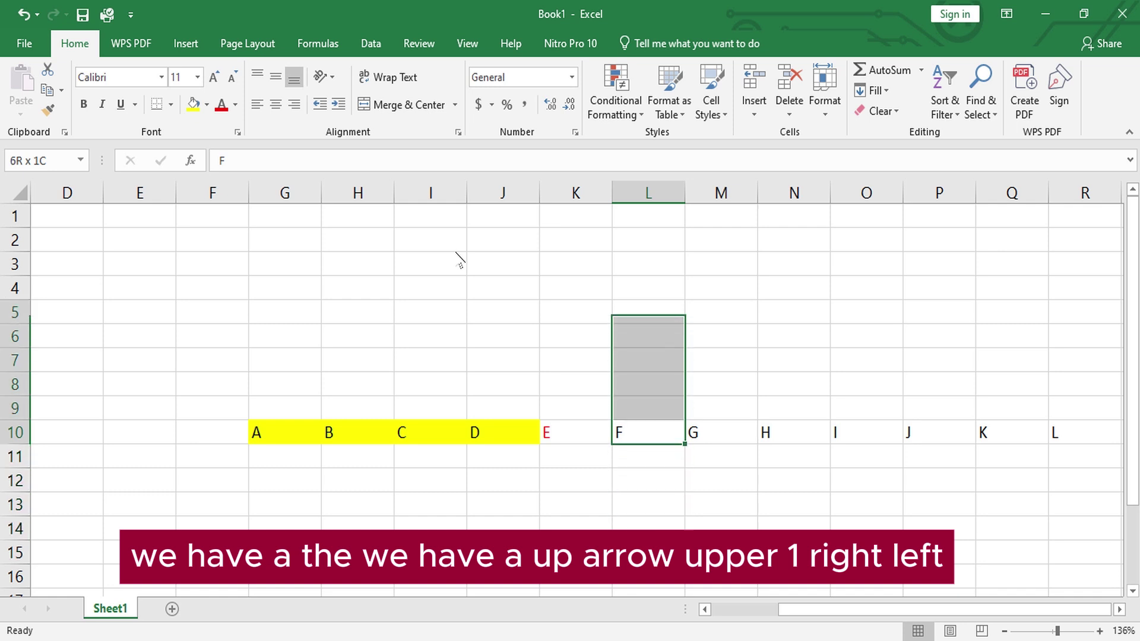
Resize the selection anchored at L10 to cover the block L10:O13
key(shift+Down)
key(shift+Down)
key(shift+Down)
key(shift+Down)
key(shift+Down)
key(shift+Down)
key(shift+Down)
key(shift+Down)
key(shift+Left)
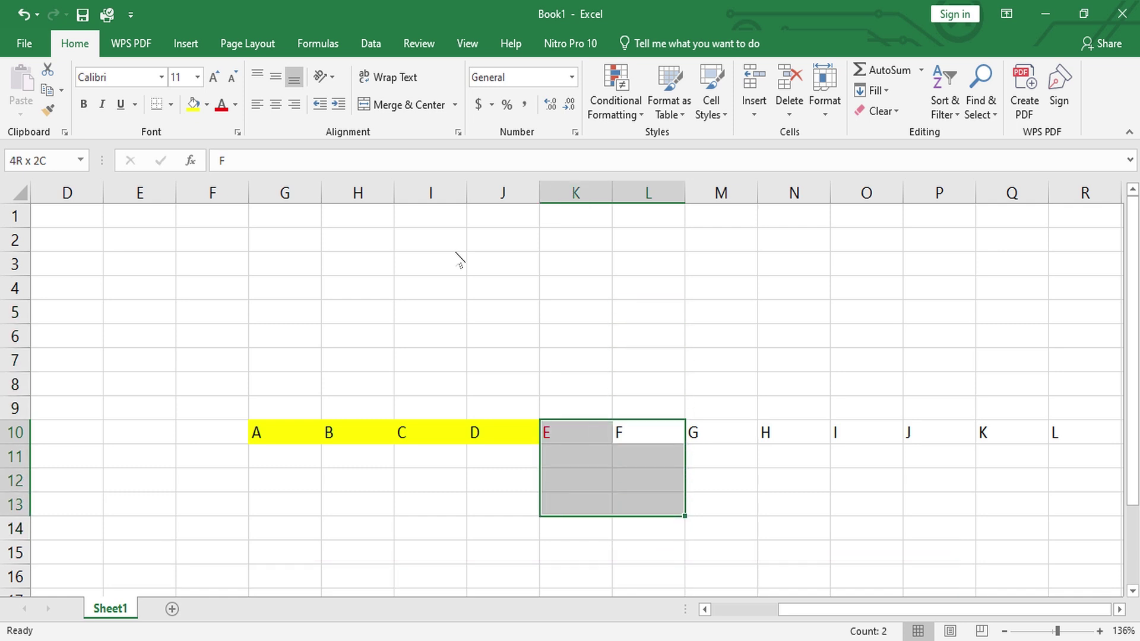
key(shift+Left)
key(shift+Right)
key(shift+Right)
key(shift+Right)
key(shift+Right)
key(shift+Right)
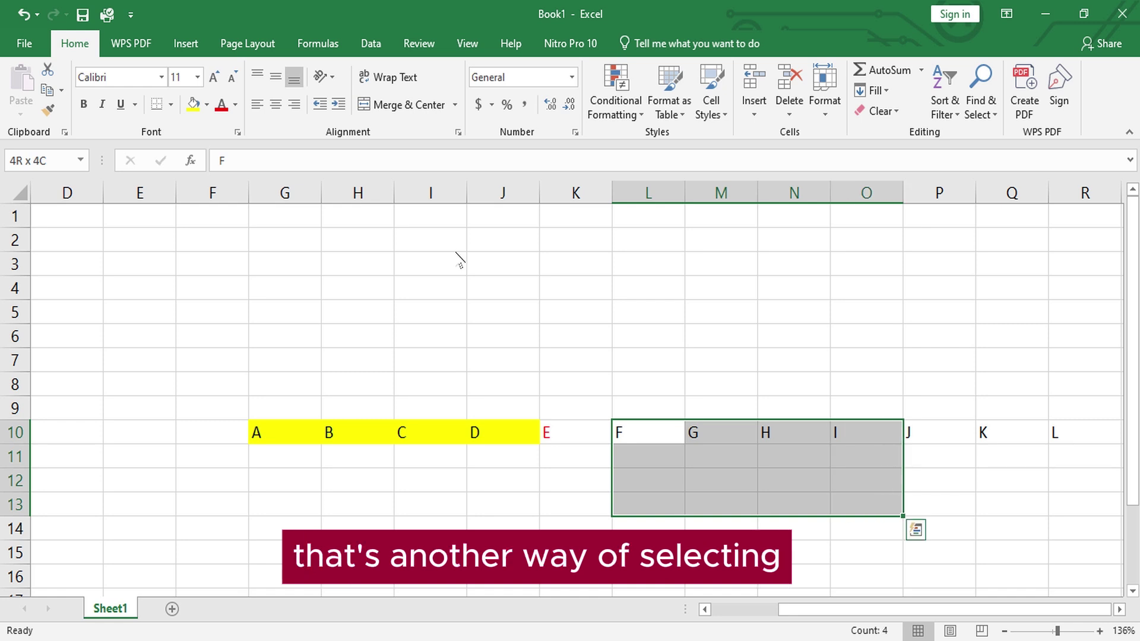
Shrink the selection anchored at L10 to the row range L10:O10, and reduce it to the single cell L10
key(shift+Down)
key(shift+Up)
key(shift+Up)
key(shift+Up)
key(shift+Up)
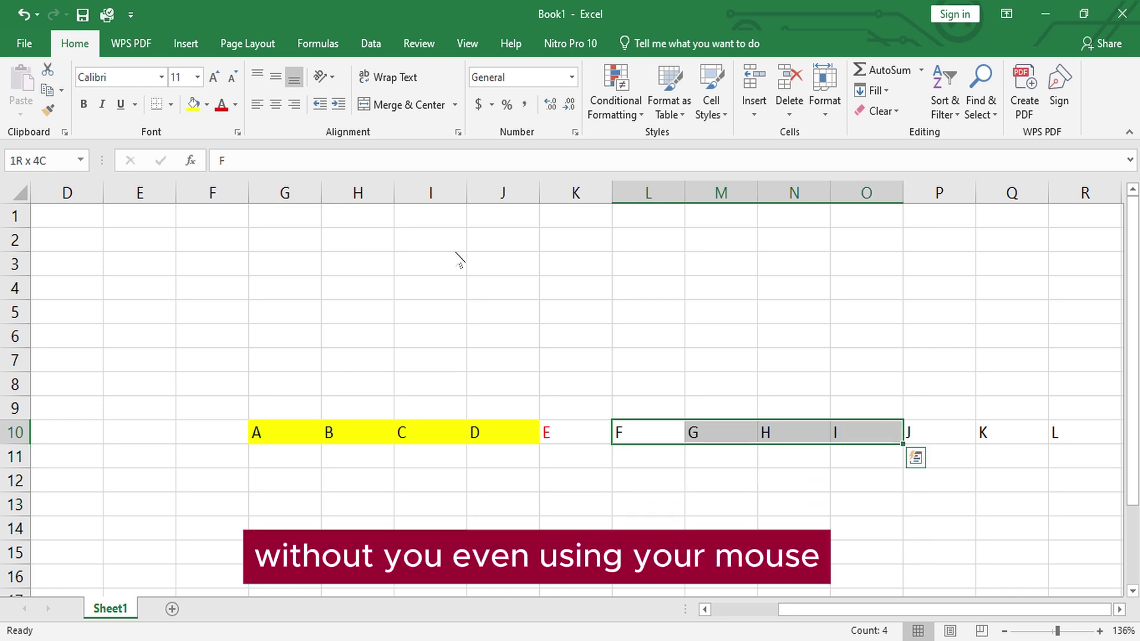
key(shift+Left)
key(shift+Left)
key(shift+Left)
key(shift+Left)
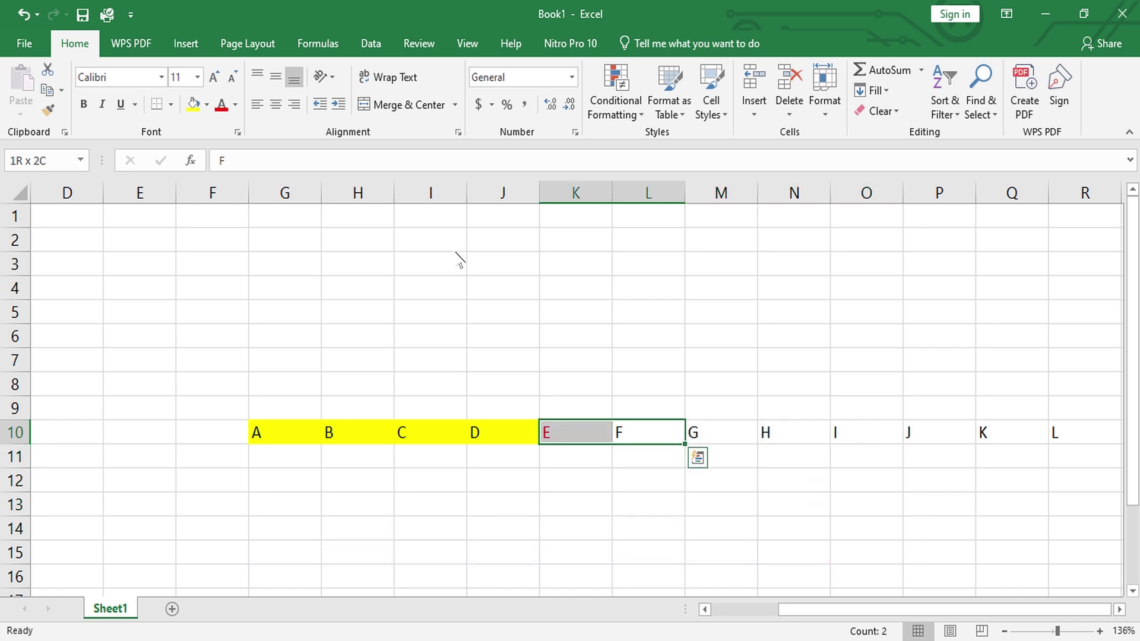
key(shift+Right)
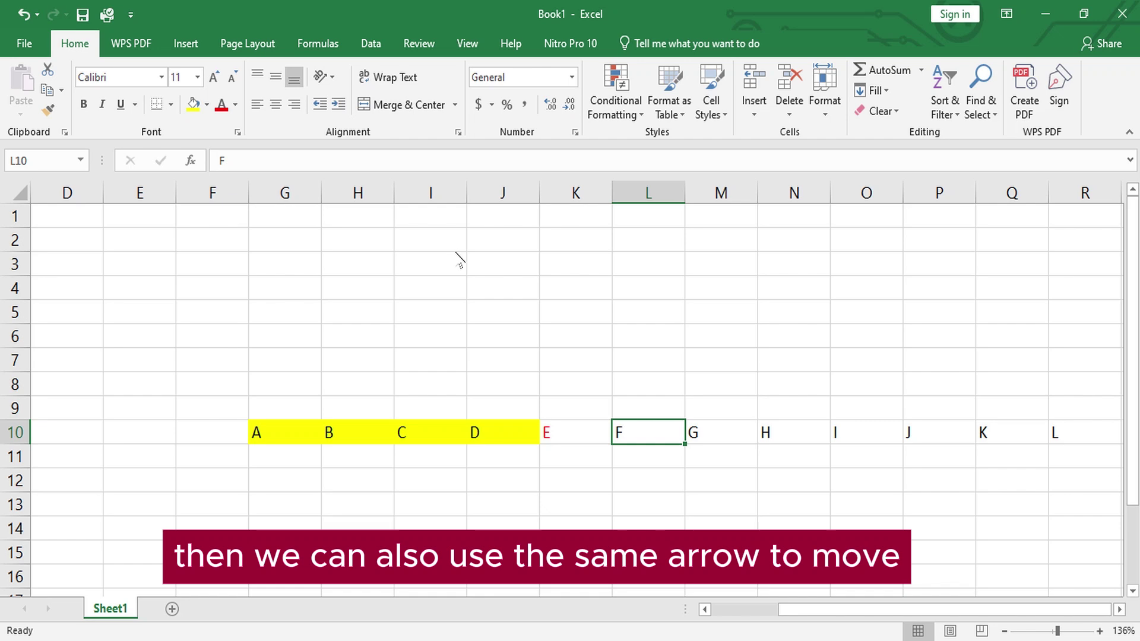
Jump from D4 to the last and first columns of row 4, and from A4 to the last and first rows of column A
click(286, 336)
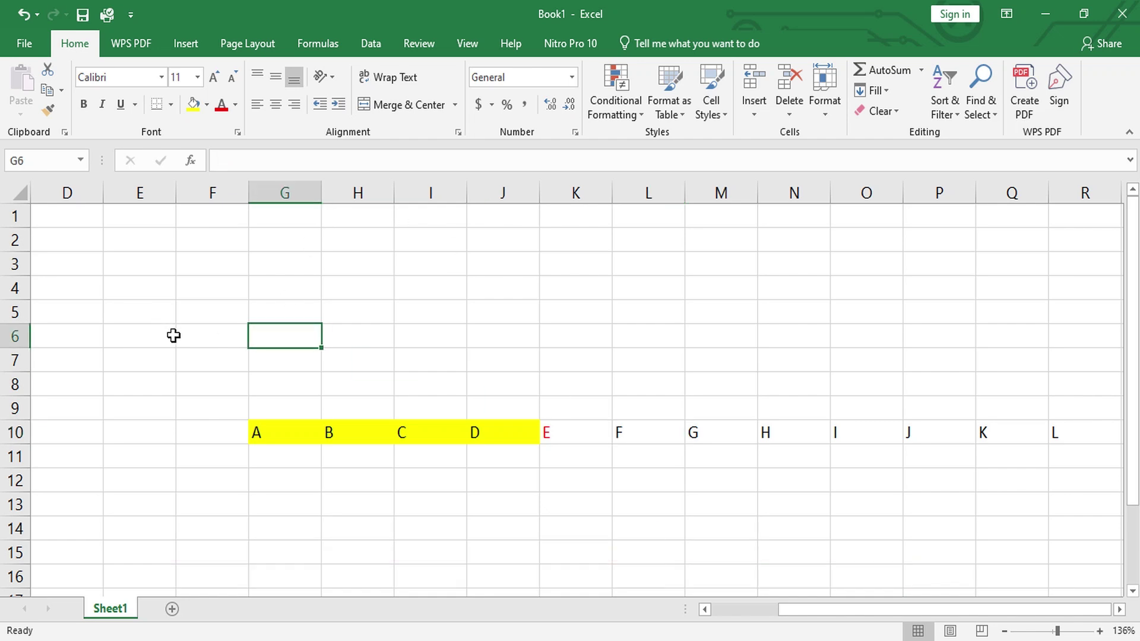
click(88, 289)
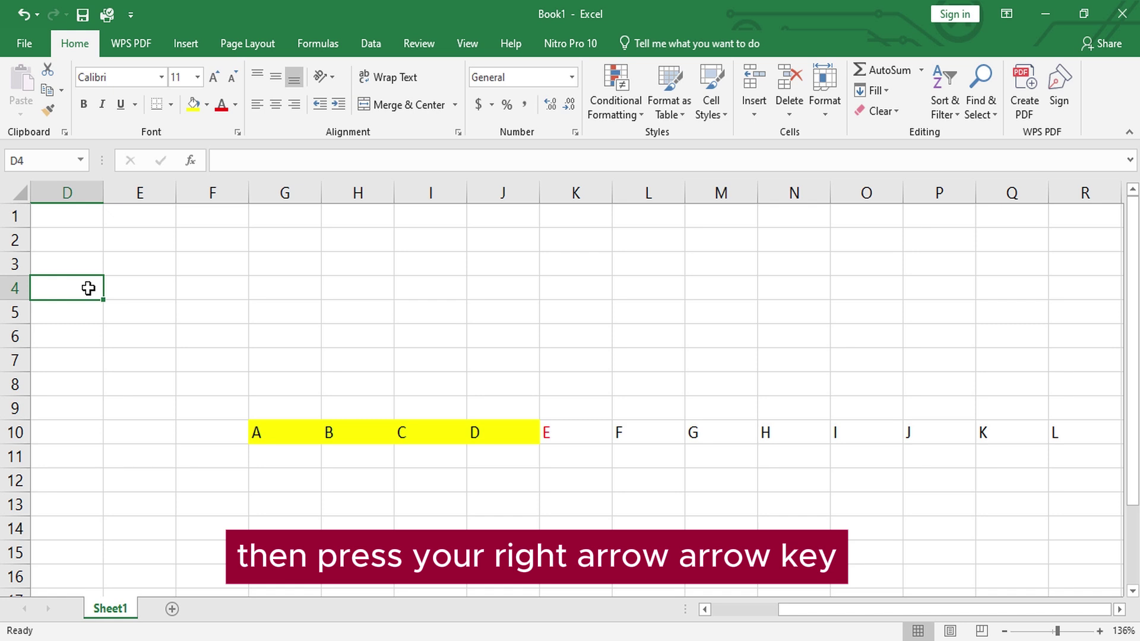
key(ctrl+Right)
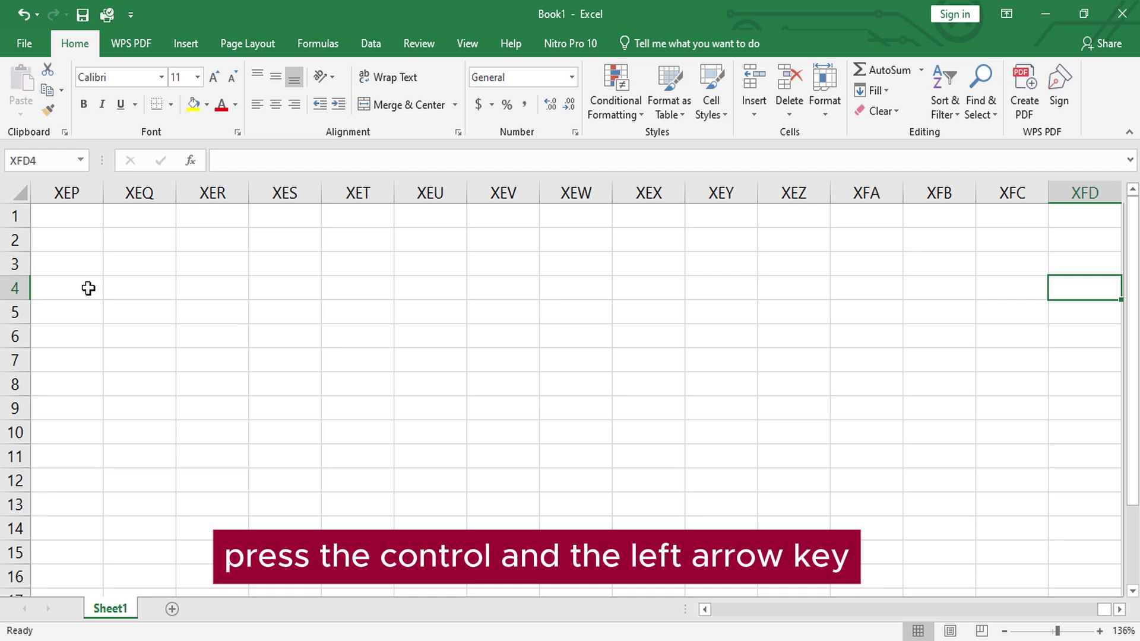
key(ctrl+Left)
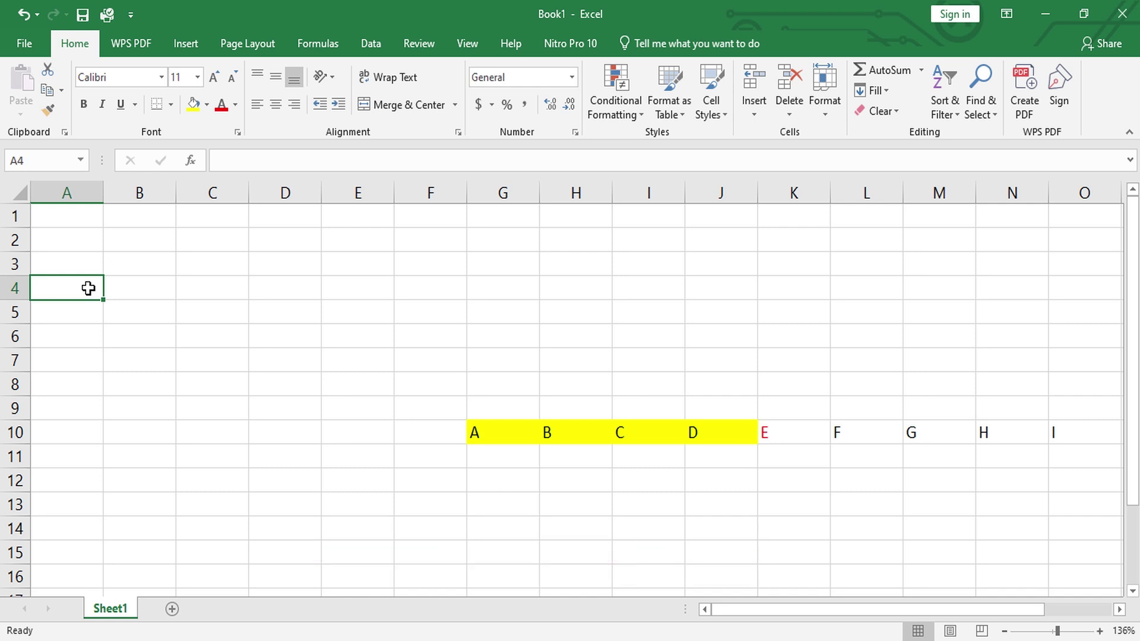
key(ctrl+Down)
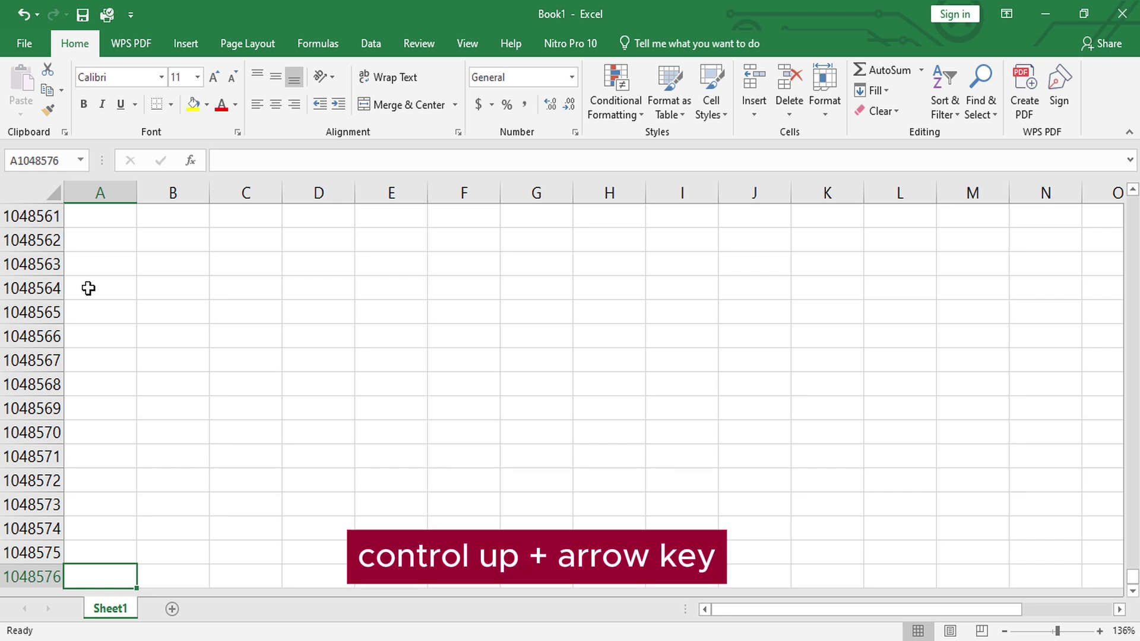
key(ctrl+Up)
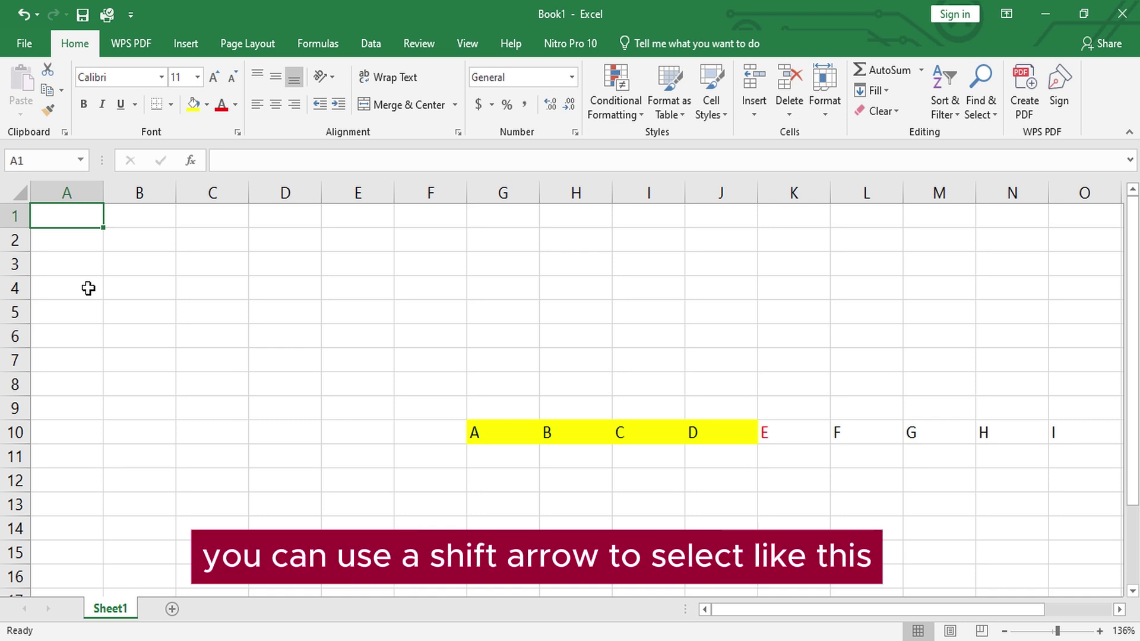
Extend the selection from A1 to the block A1:E5, and shrink it upward to A1:E2
key(shift+Down)
key(shift+Down)
key(shift+Down)
key(shift+Down)
key(shift+Right)
key(shift+Right)
key(shift+Right)
key(shift+Right)
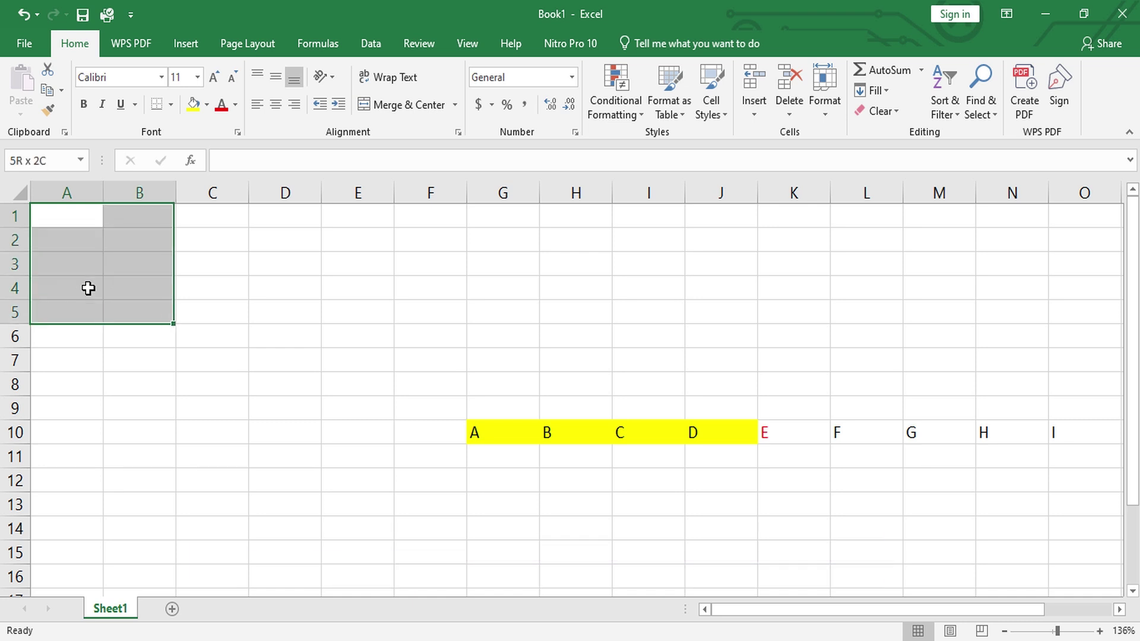
key(shift+Up)
key(shift+Up)
key(shift+Up)
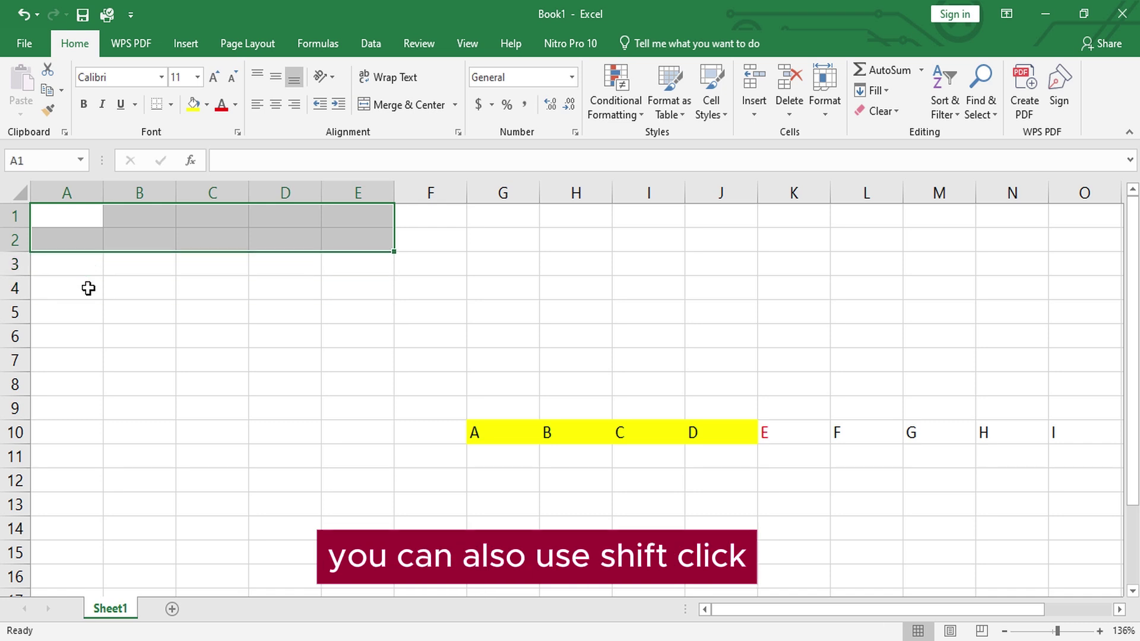
Select the cells holding F to I, L10:O10, by picking only the range's first and last cells
click(211, 359)
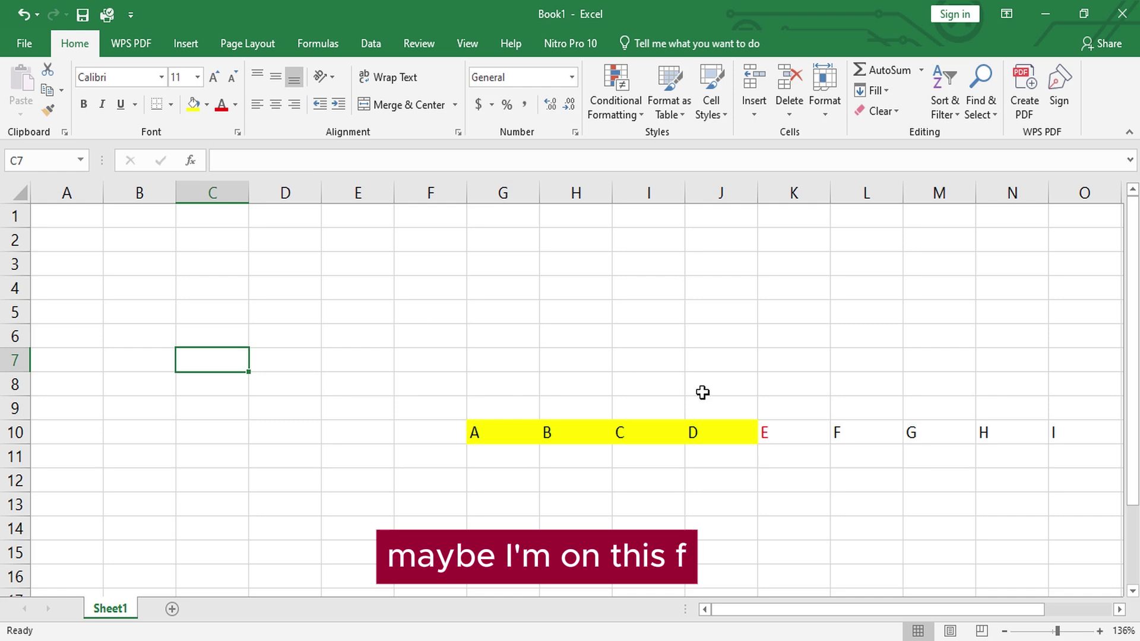
click(848, 435)
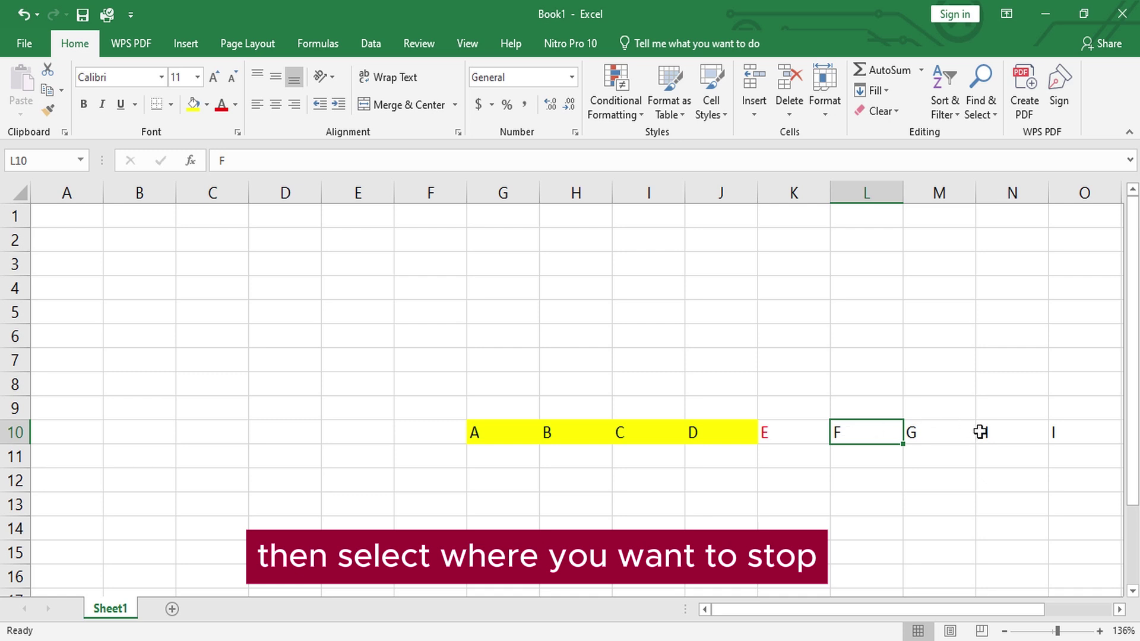
shift+click(1072, 432)
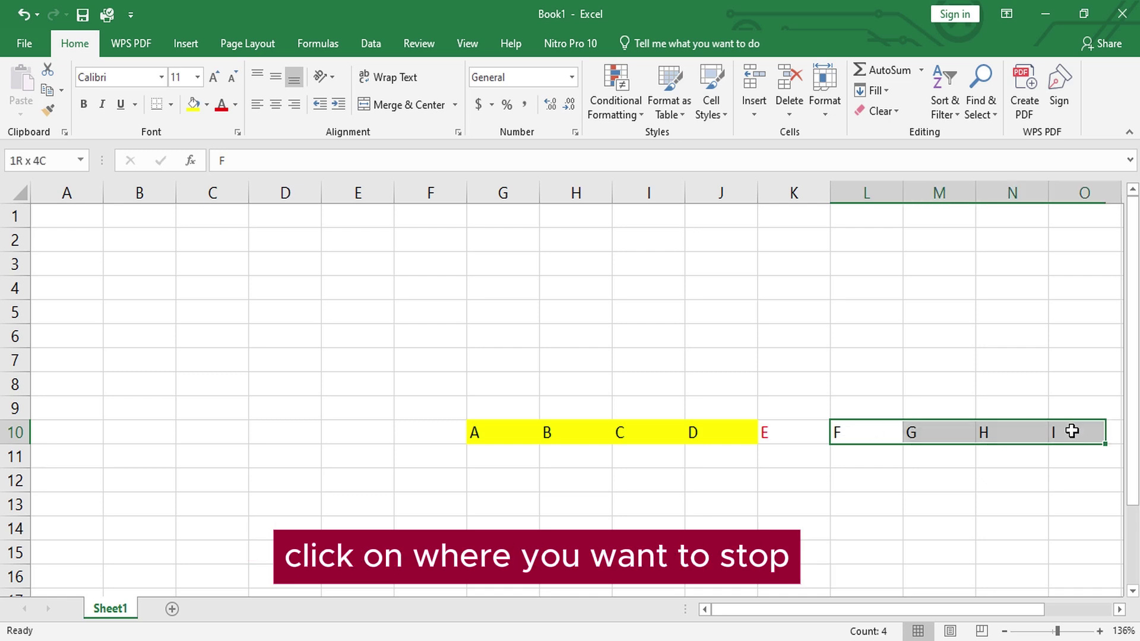
Select the blocks C3:K13 and B6:N15 in turn by their opposite corner cells, and clear the selection to K14
click(213, 266)
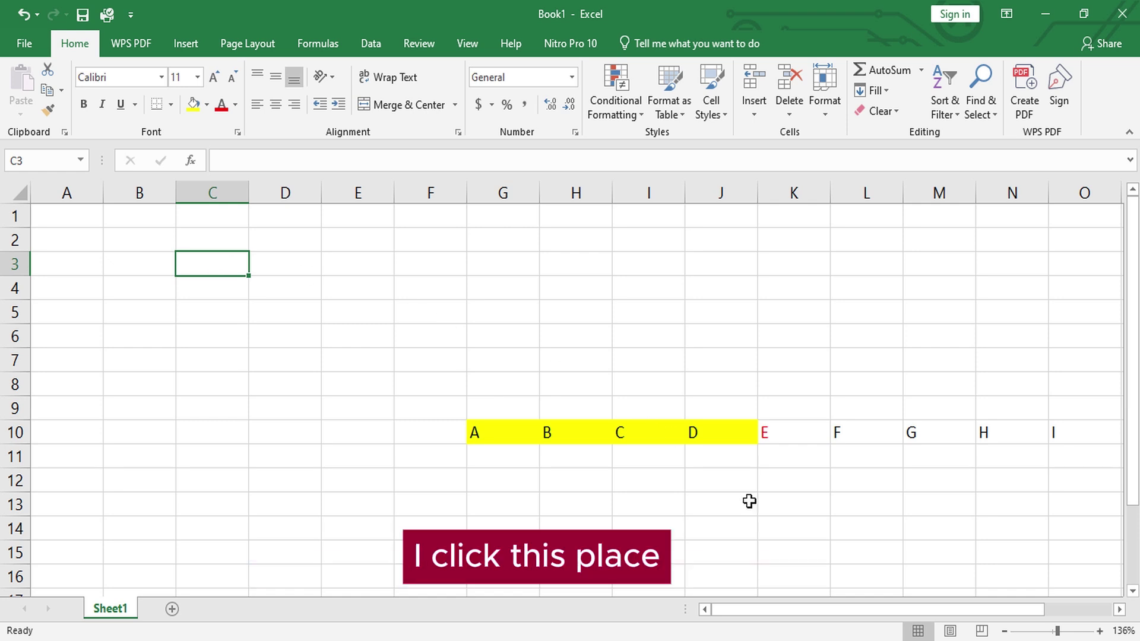
shift+click(786, 507)
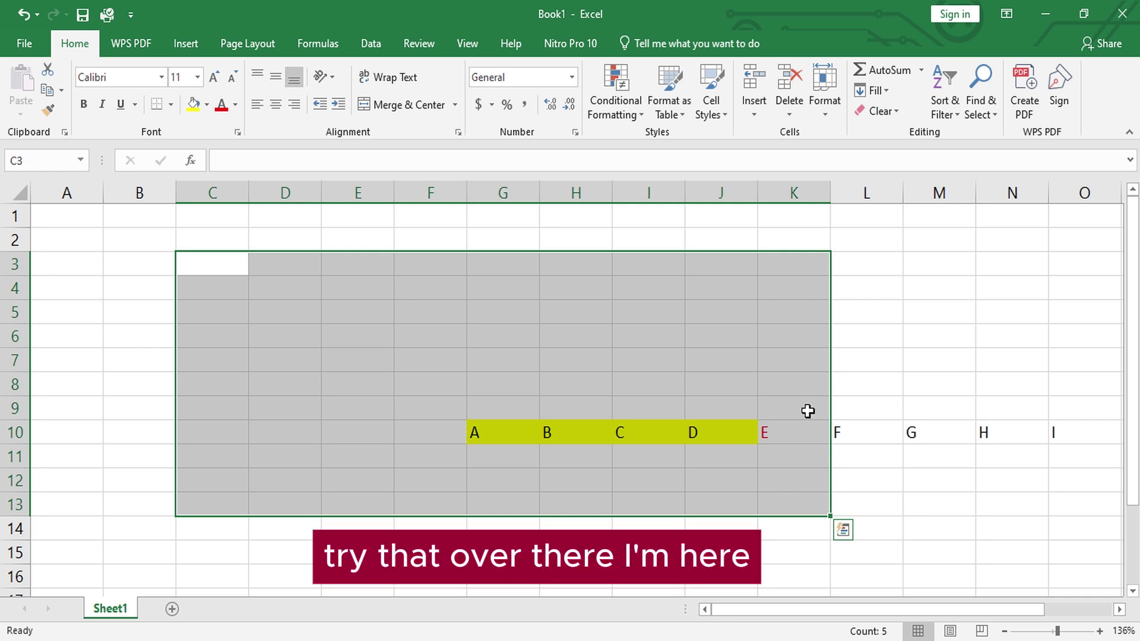
click(158, 341)
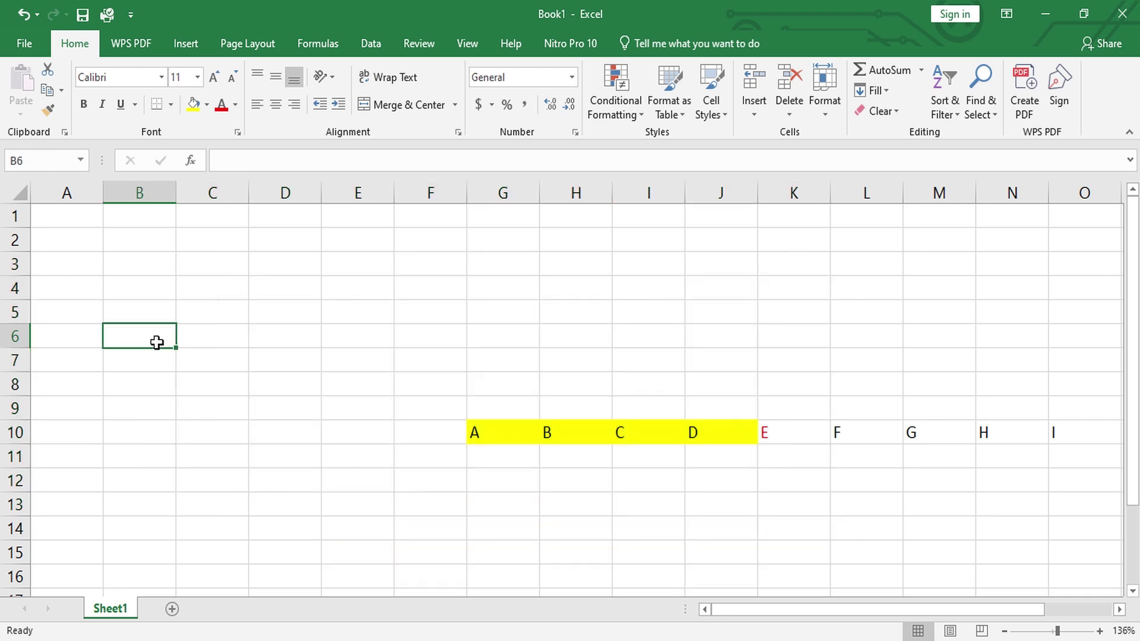
shift+click(1016, 551)
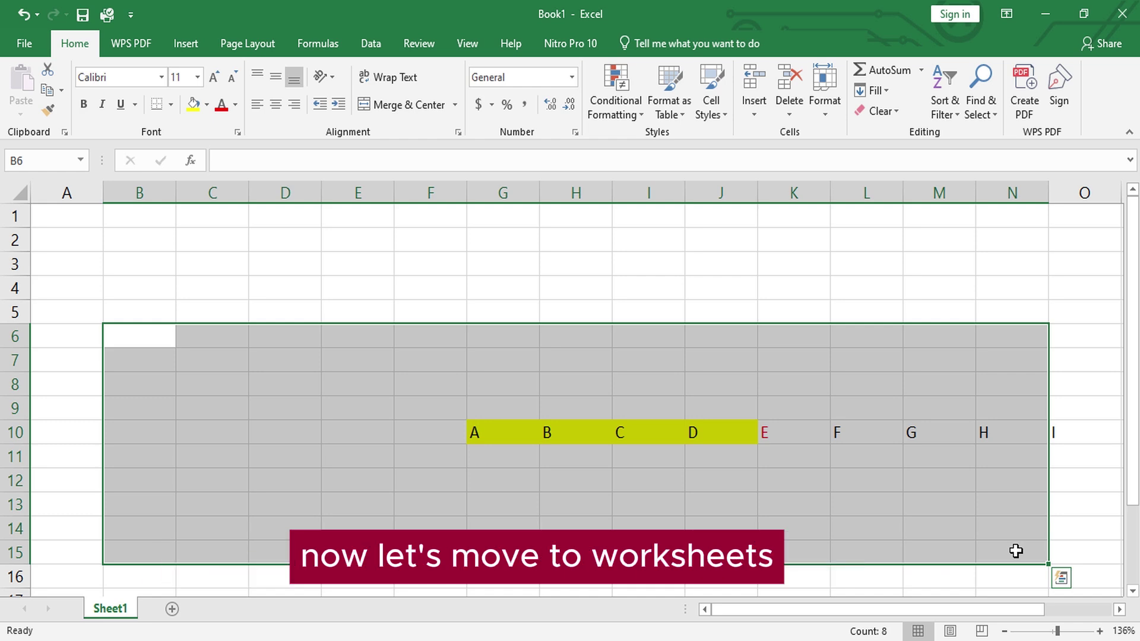
click(822, 530)
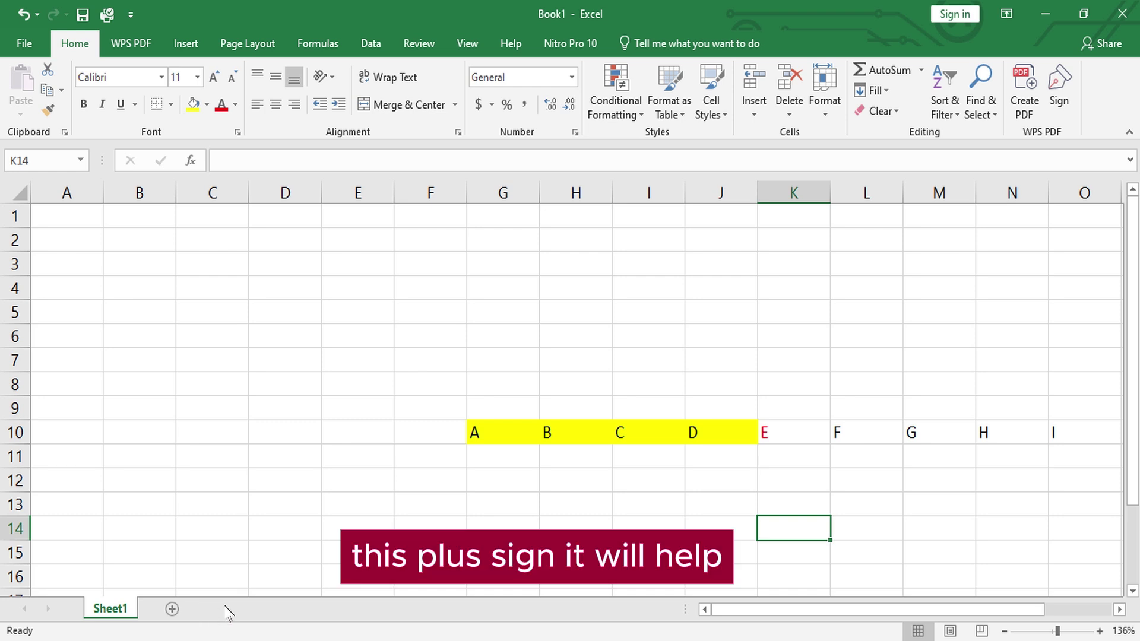
Add five new blank worksheets after Sheet1
click(172, 610)
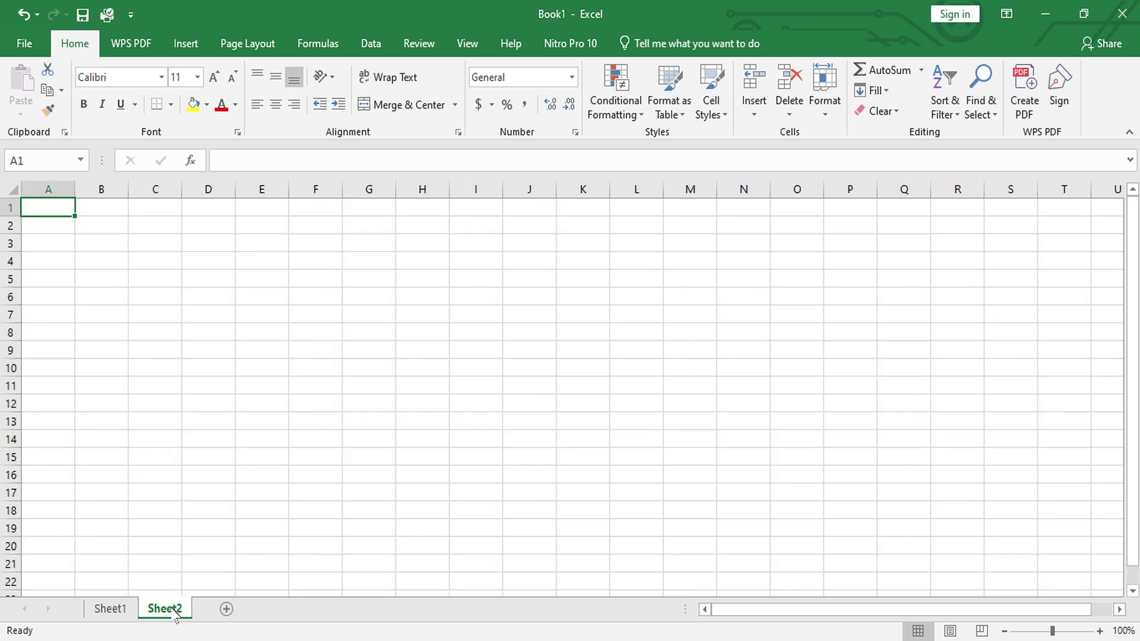
click(231, 614)
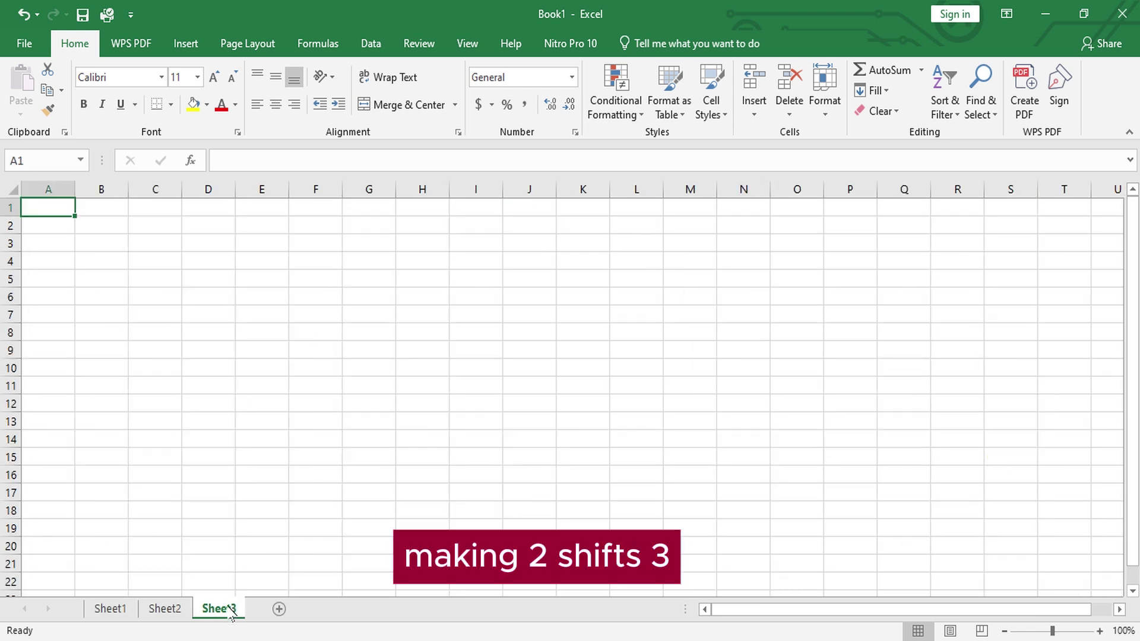
click(280, 610)
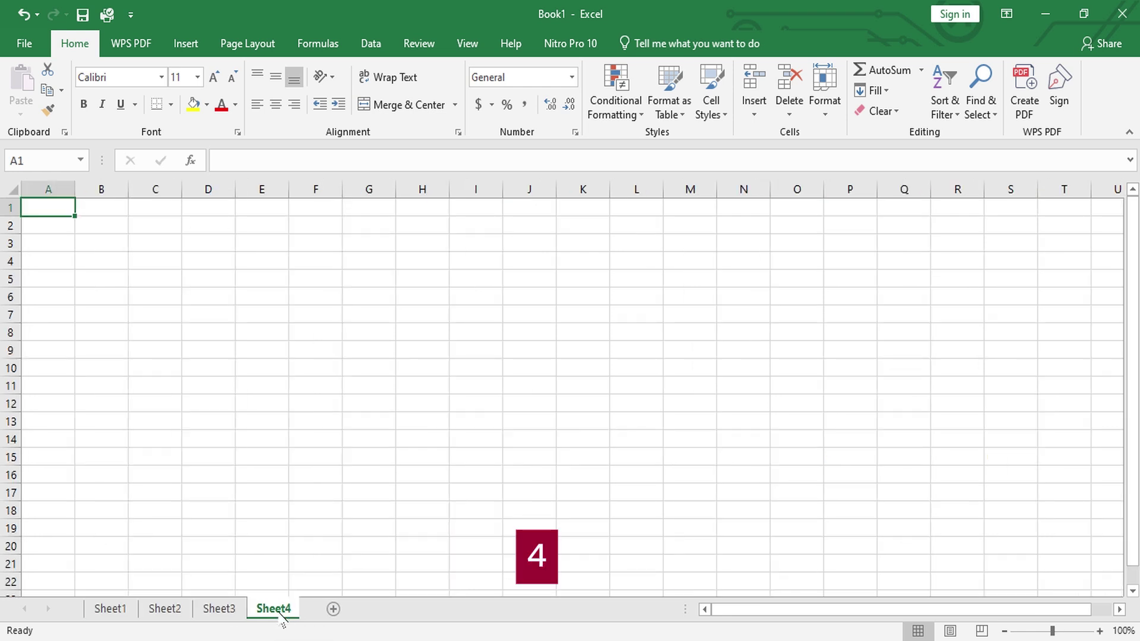
click(333, 612)
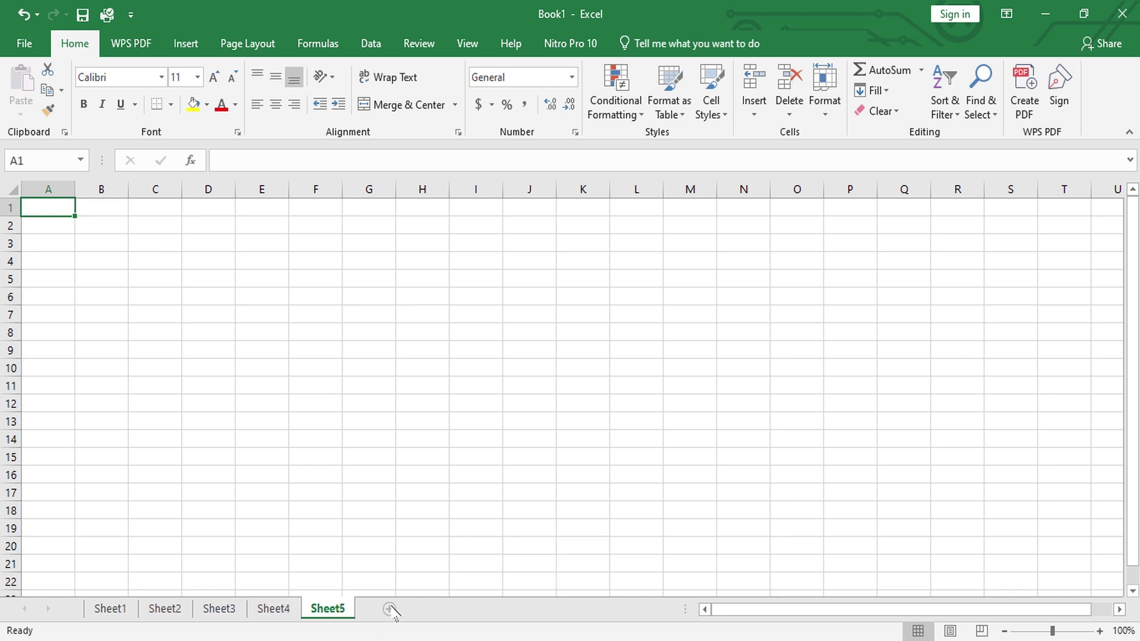
click(389, 610)
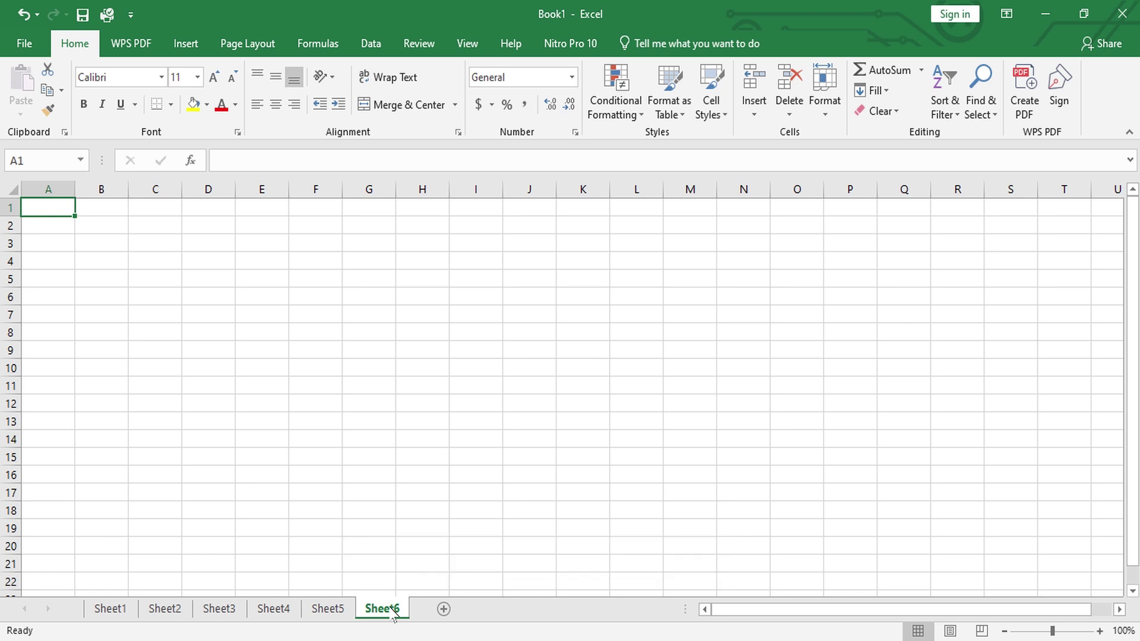
Rename the worksheet Sheet1 as LENS
click(110, 610)
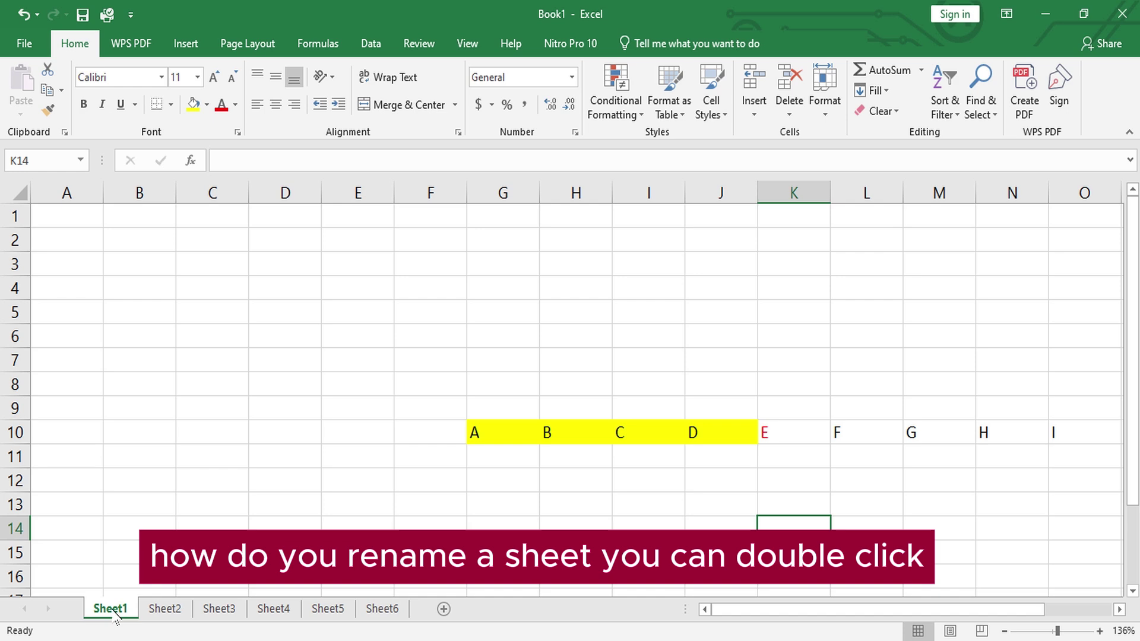
double_click(116, 615)
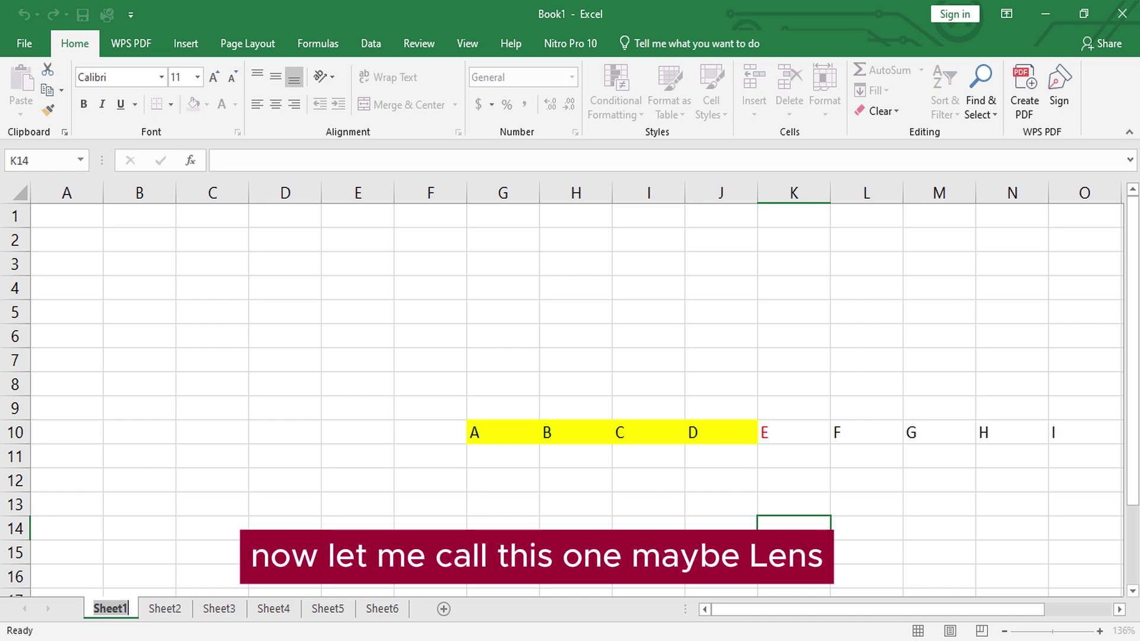
key(BackSpace)
text(lEN)
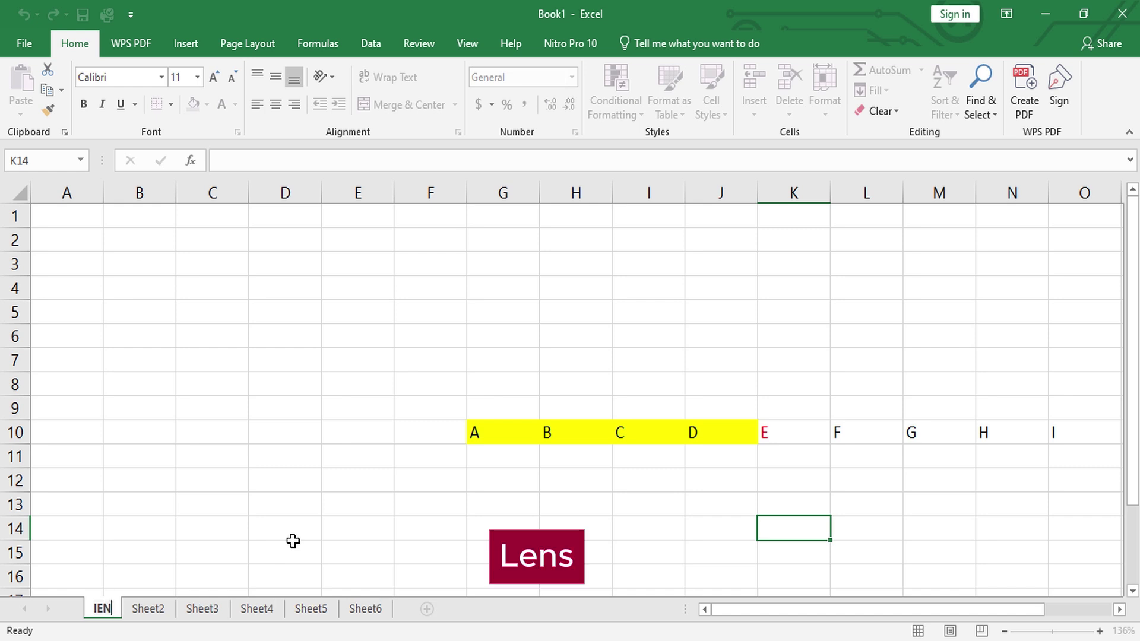
key(BackSpace)
key(BackSpace)
key(BackSpace)
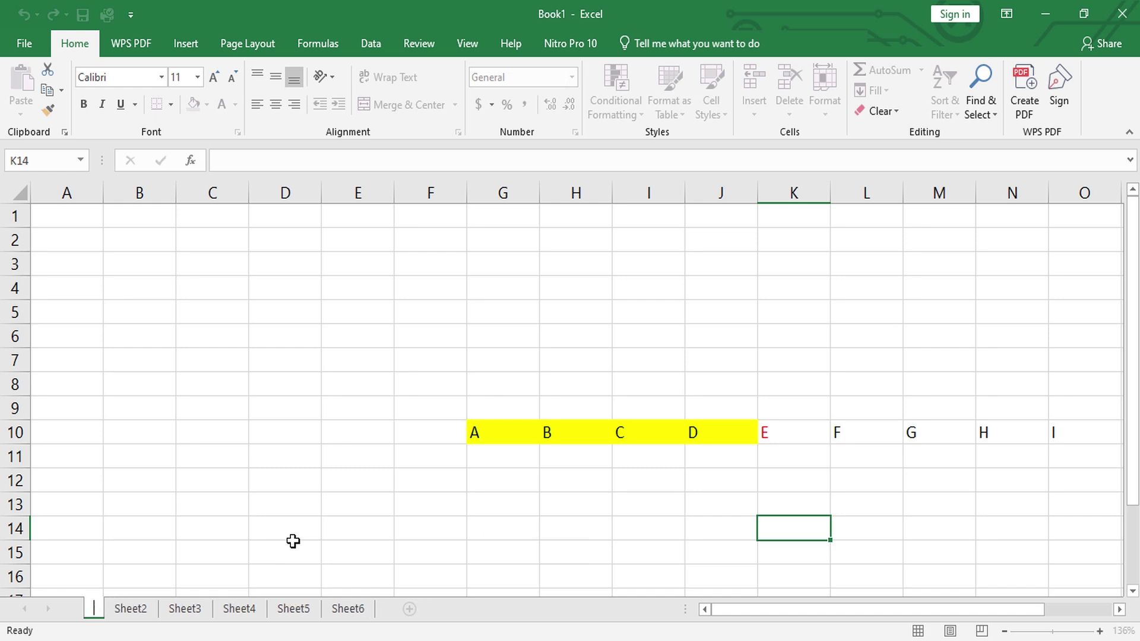
text(LENS)
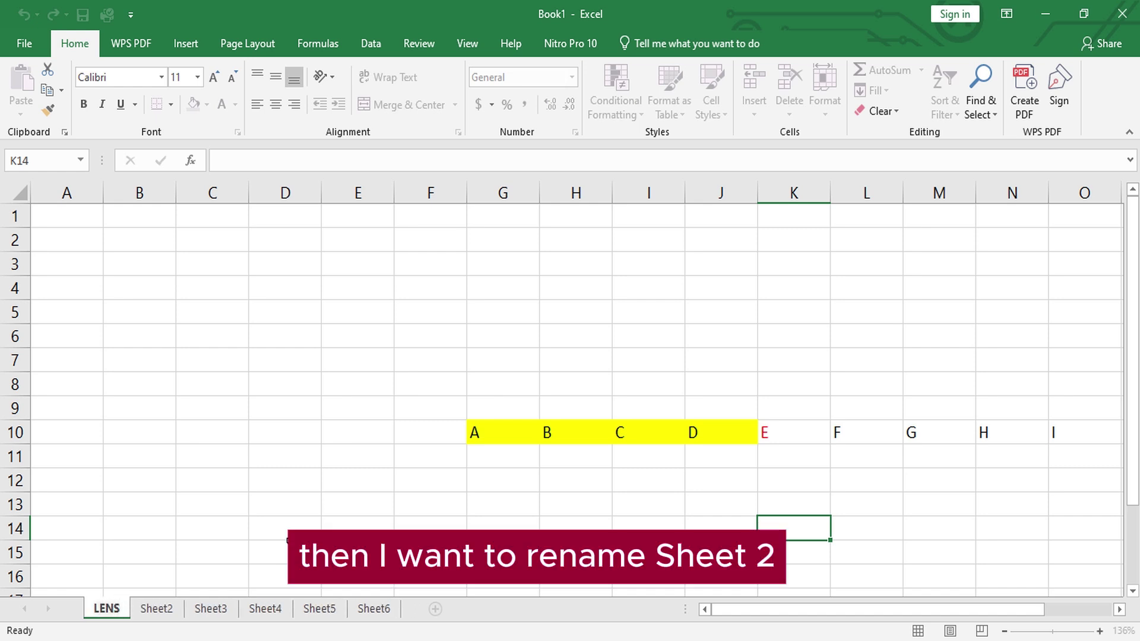
Rename the worksheet Sheet2 as TUTORIAL, and switch to Sheet3
click(155, 611)
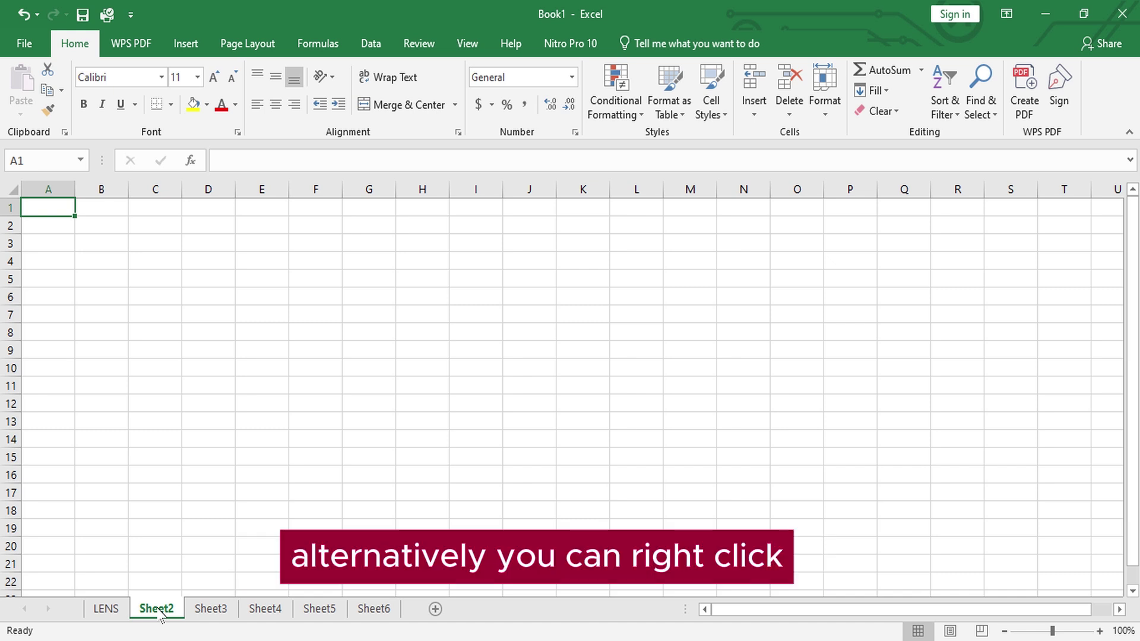
right_click(160, 616)
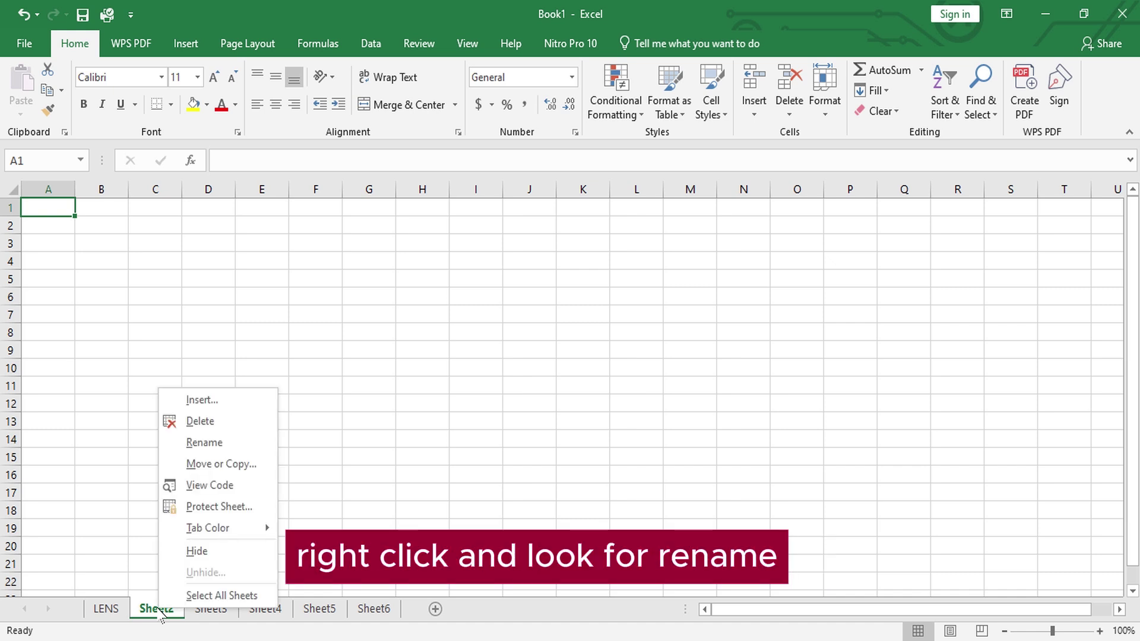
click(228, 444)
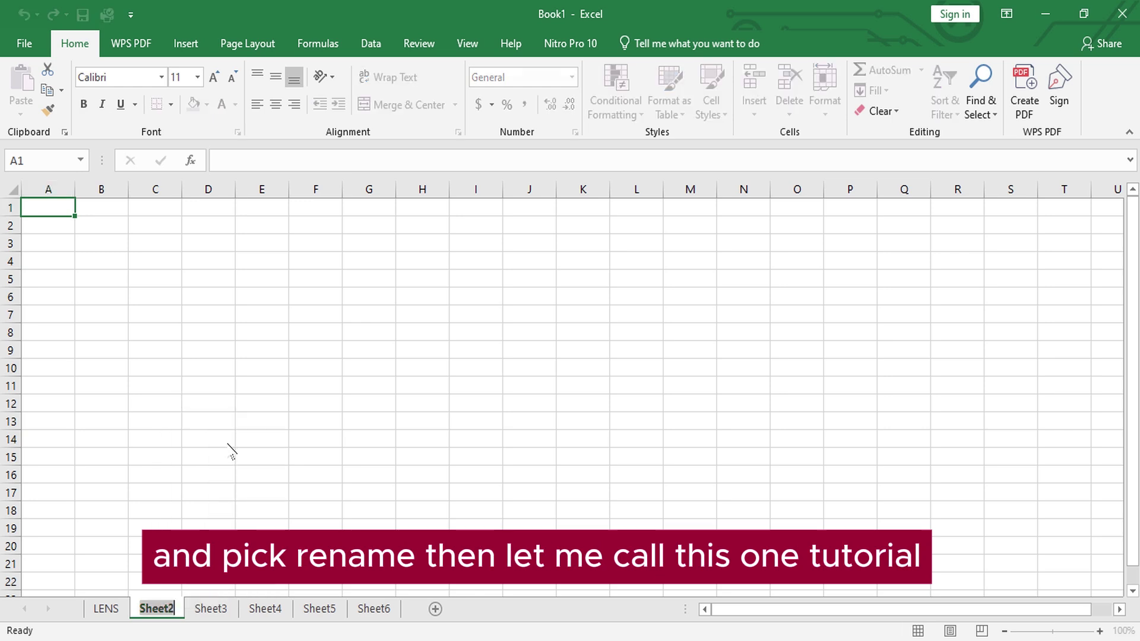
text(TU)
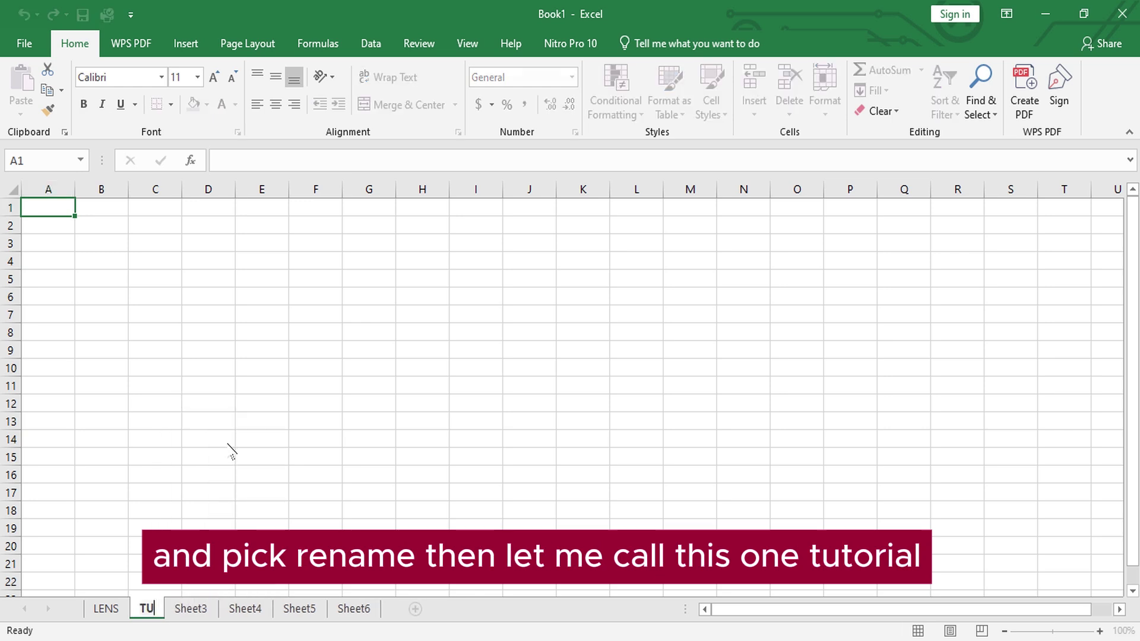
text(TORIAL)
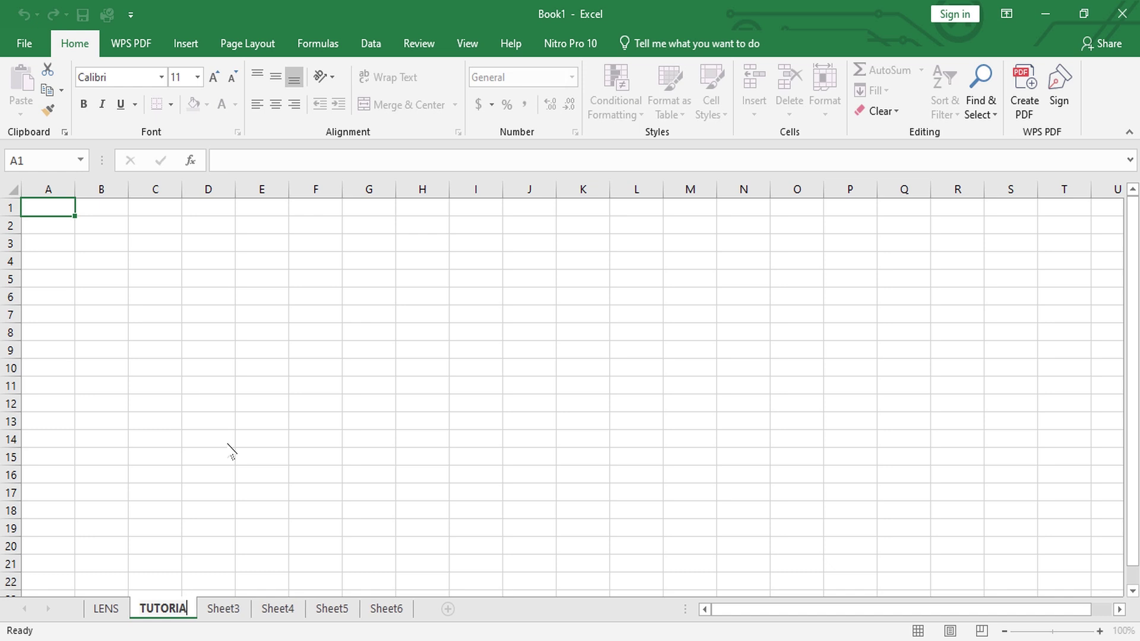
click(240, 614)
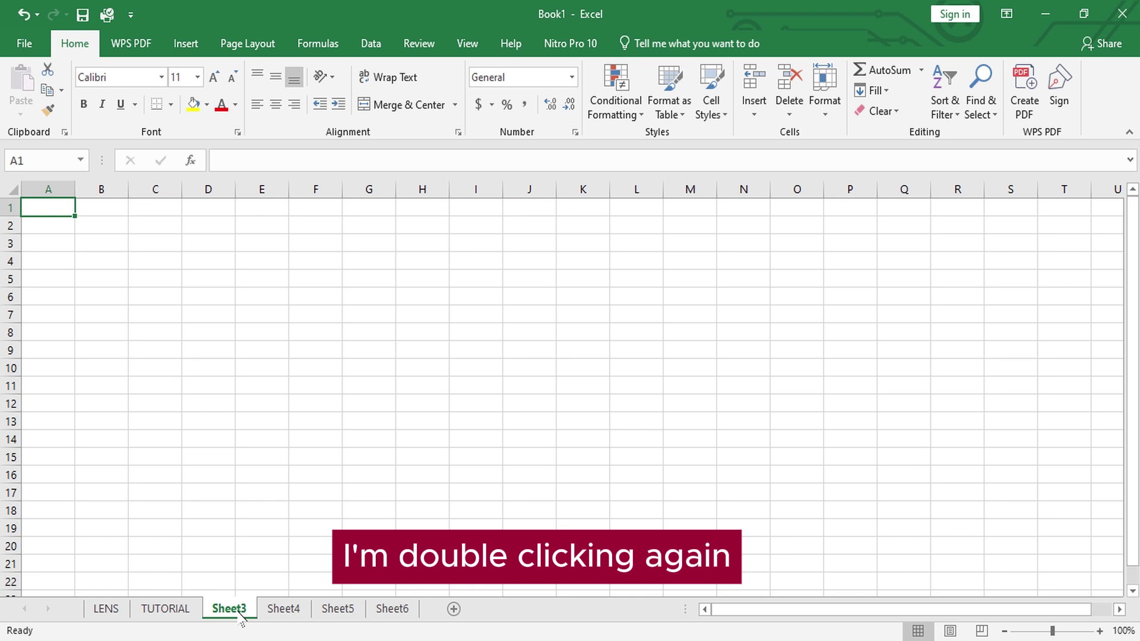
Rename the worksheet Sheet3 as TV and the worksheet Sheet4 as PROGRAMME
double_click(240, 611)
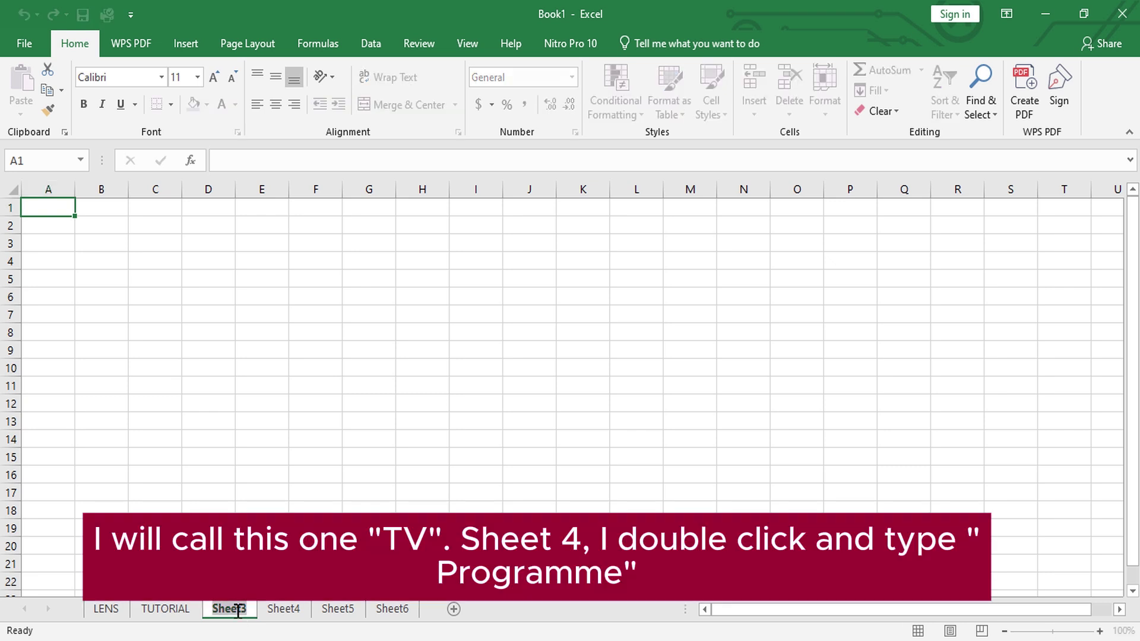
text(TV)
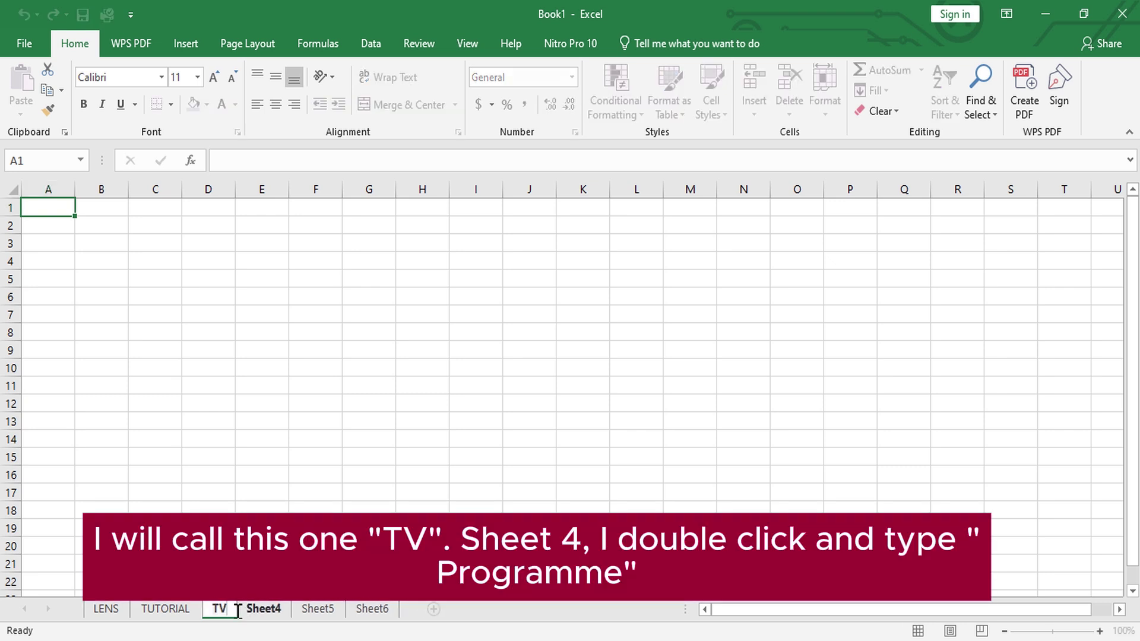
click(265, 612)
double_click(262, 608)
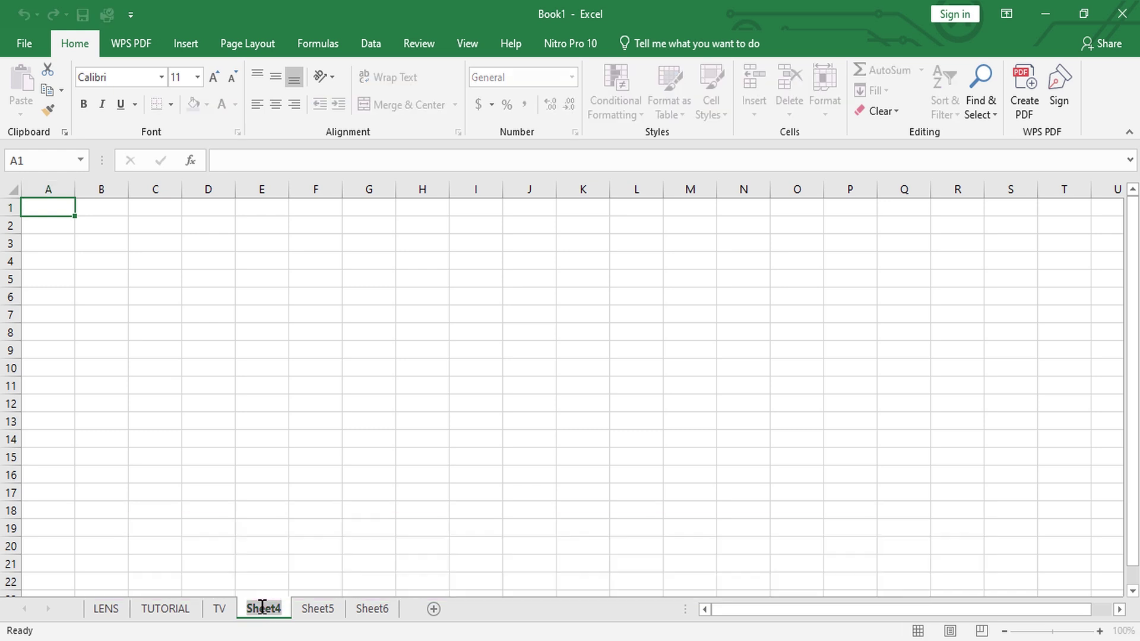
text(PROGR)
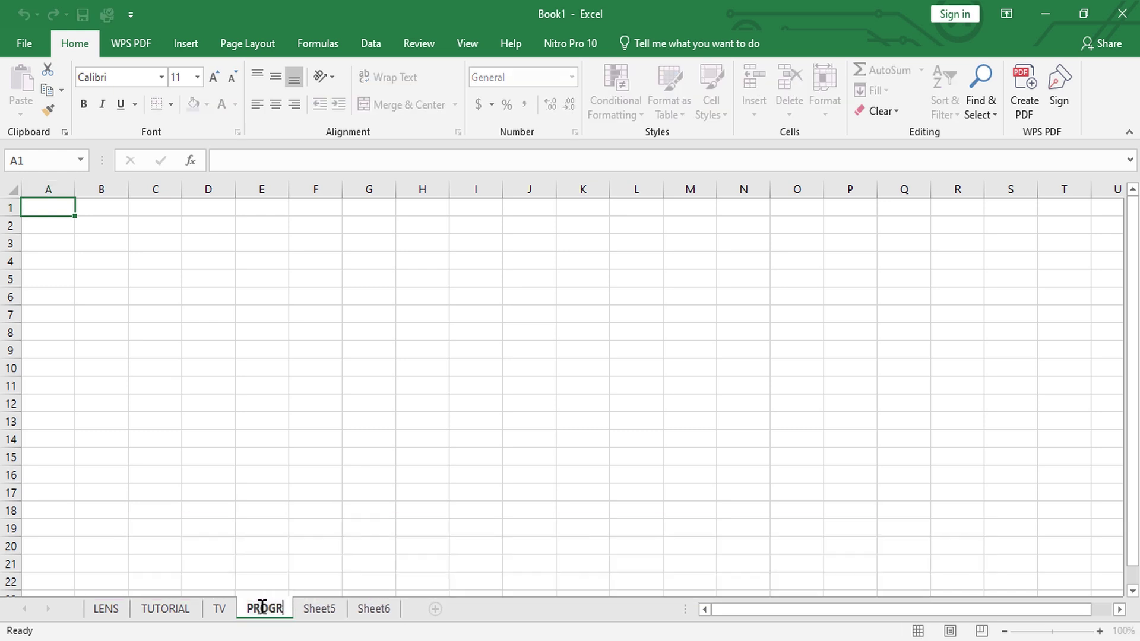
text(AMME)
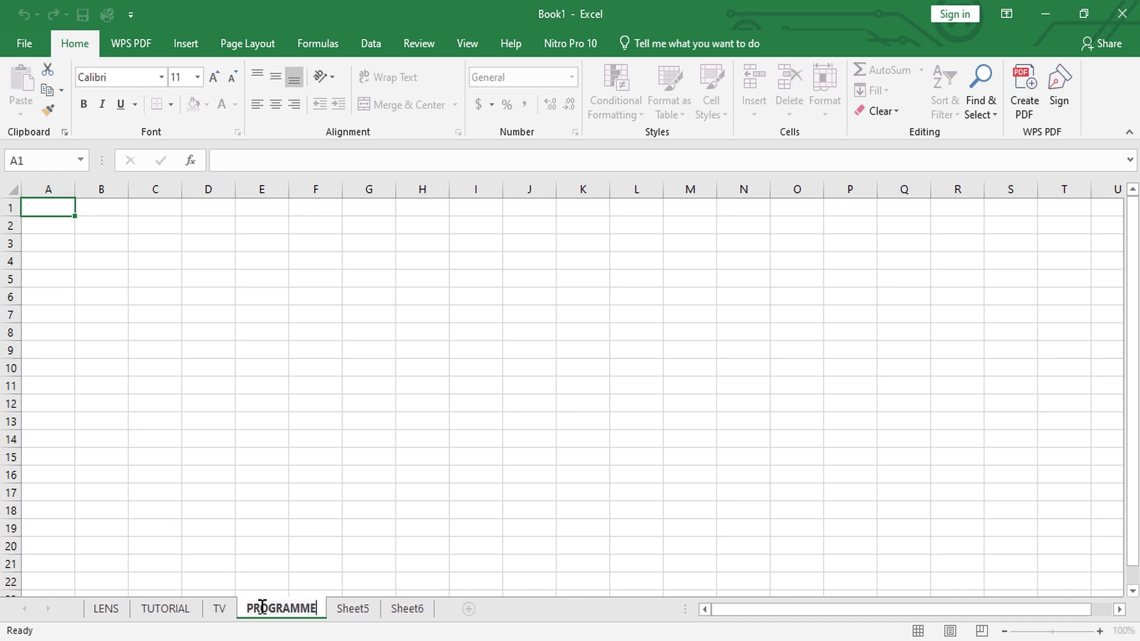
Rename the worksheet Sheet5 as FOR and Sheet6 as ALL, finishing with cell F18 selected on ALL
double_click(354, 609)
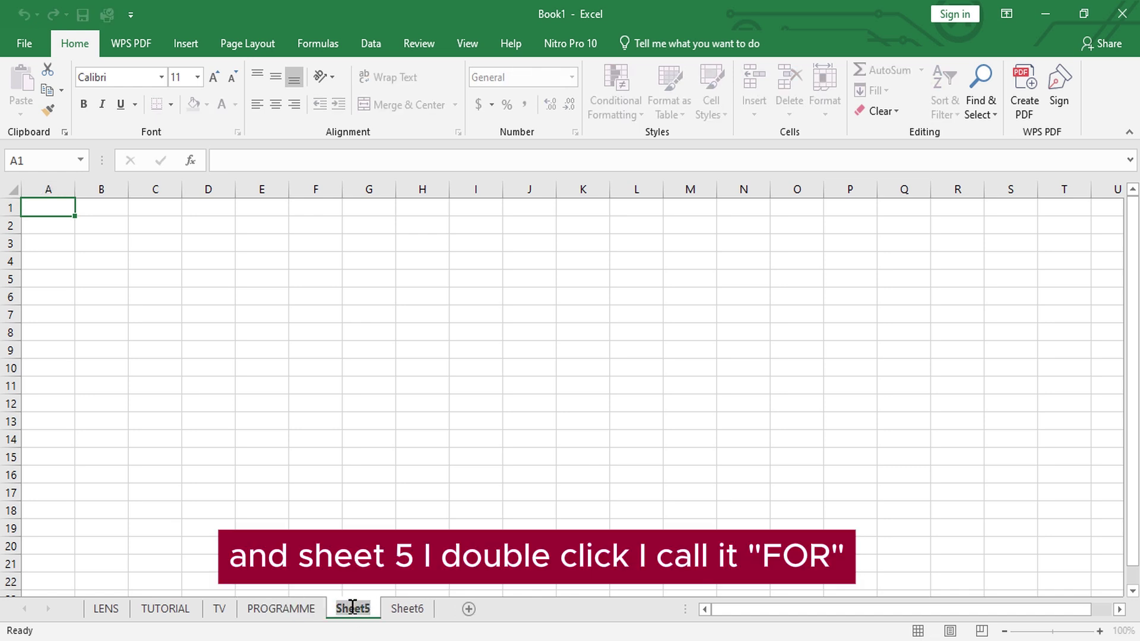
text(FOR)
key(Return)
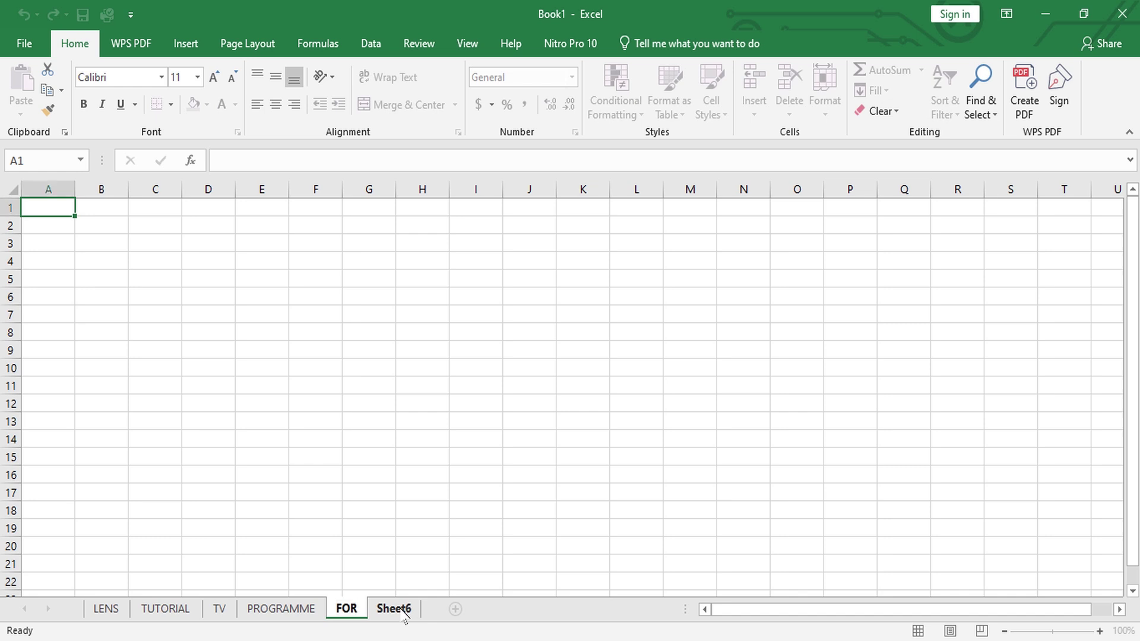
double_click(401, 609)
text(ALL)
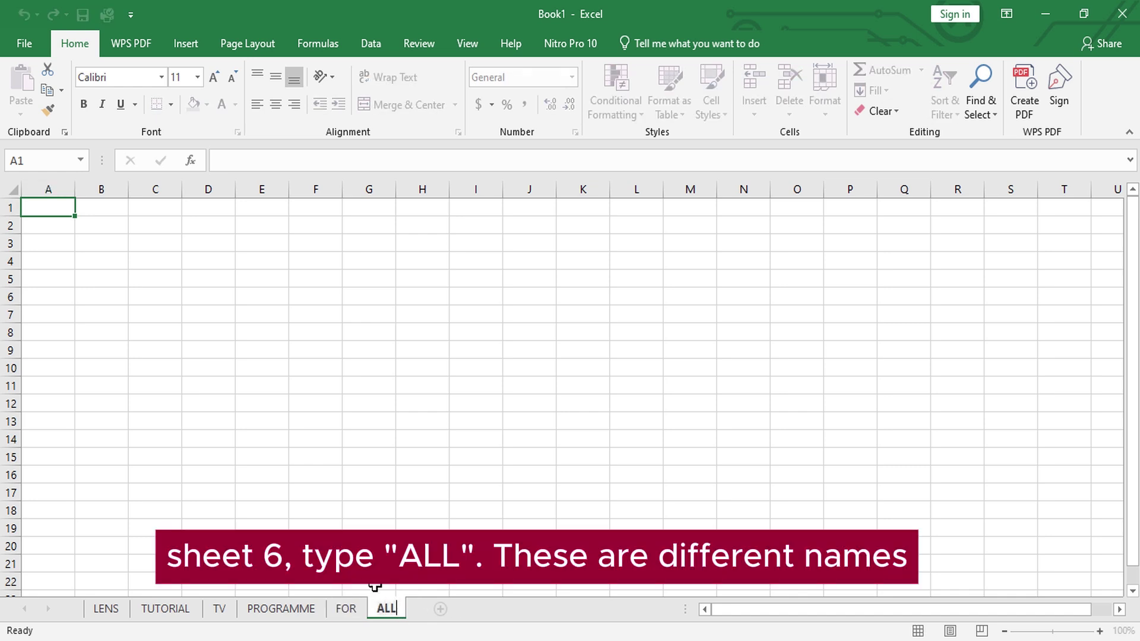
key(Return)
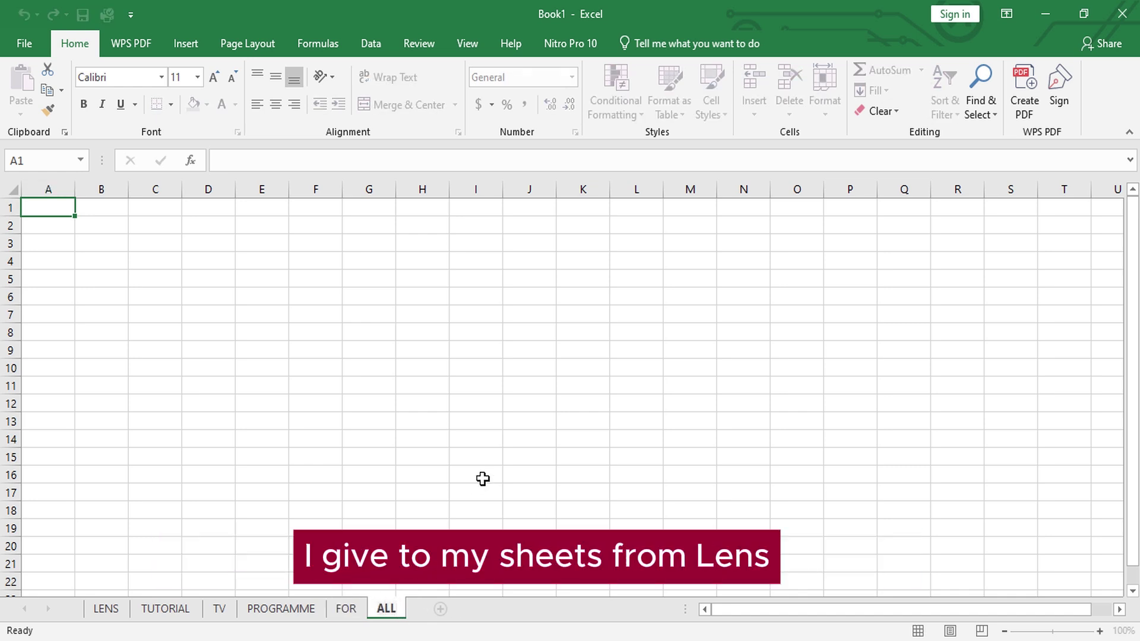
click(483, 479)
click(331, 506)
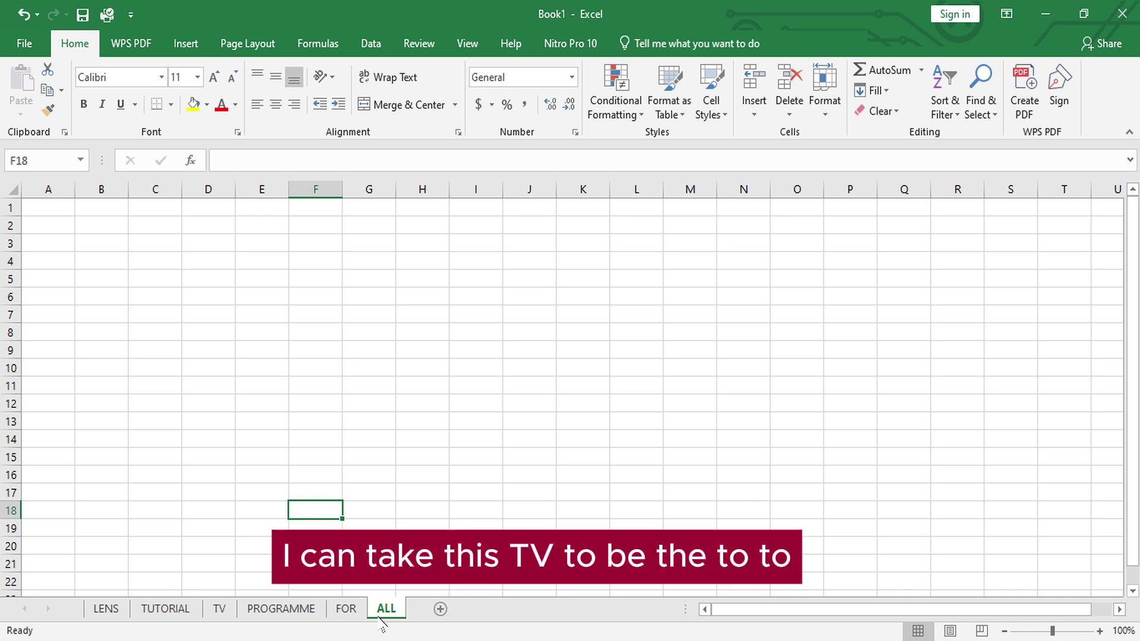
Rearrange the worksheets into the order PROGRAMME, LENS, FOR, ALL, TUTORIAL, TV
click(221, 609)
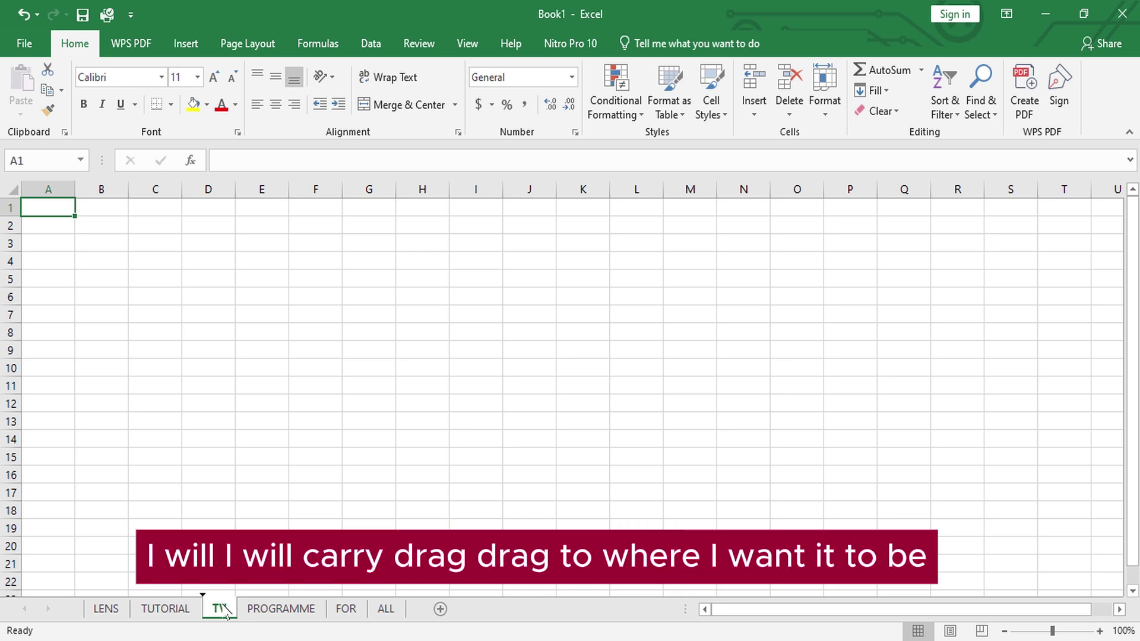
drag(225, 607, 418, 599)
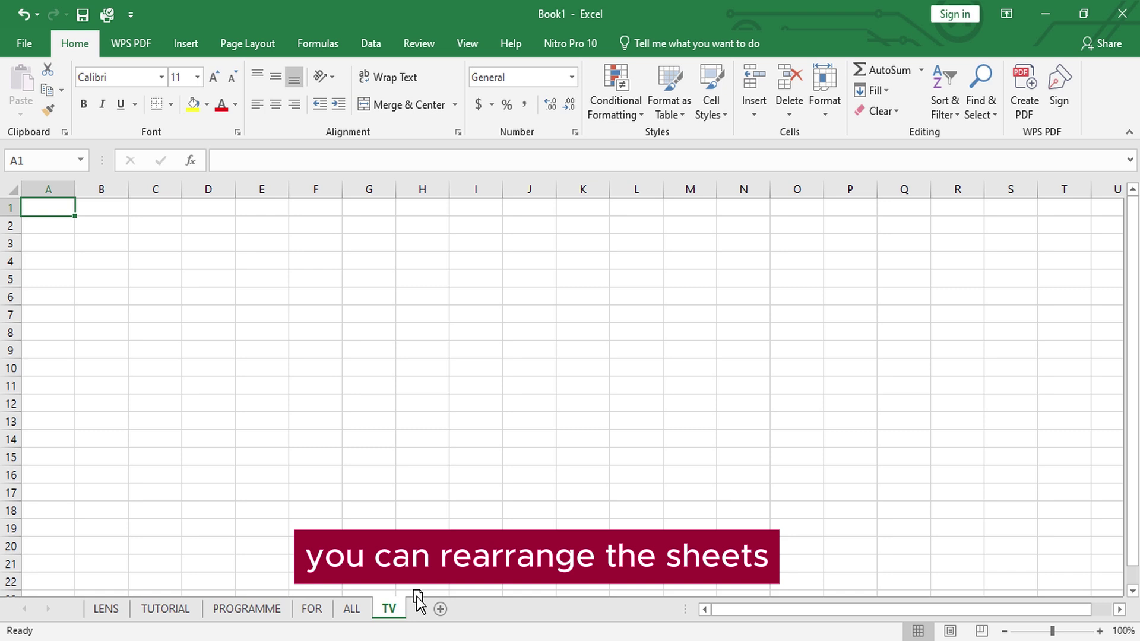
drag(269, 607, 272, 612)
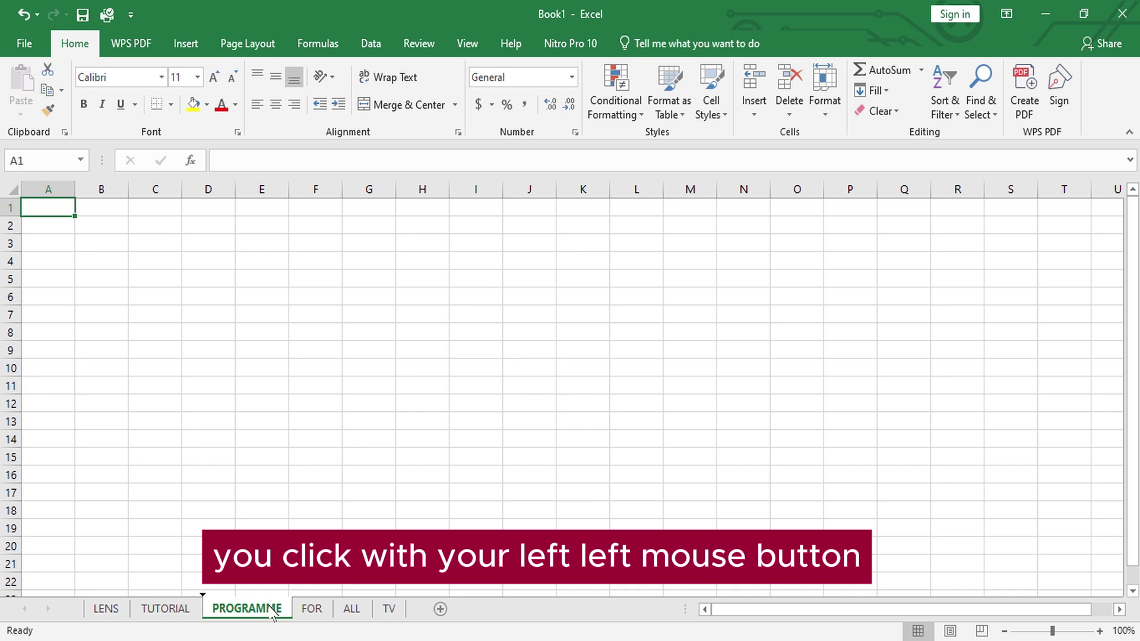
drag(273, 613, 111, 589)
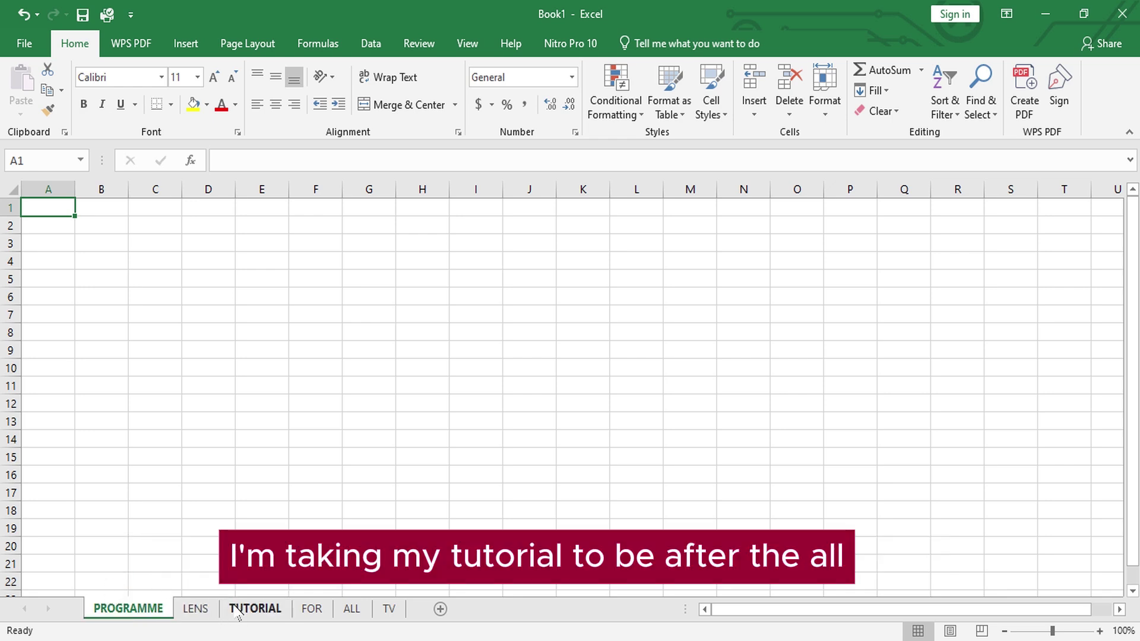
mouse_move(240, 615)
mouse_down()
mouse_move(265, 597)
mouse_move(386, 597)
mouse_up()
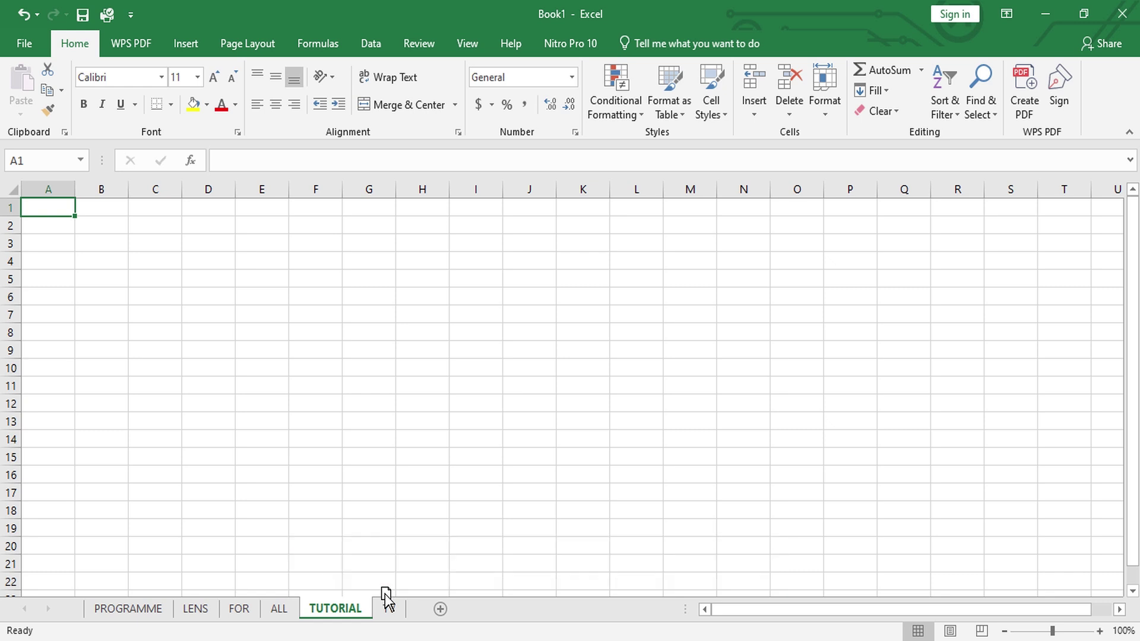
Delete the worksheets ALL, PROGRAMME and FOR from the workbook
click(279, 610)
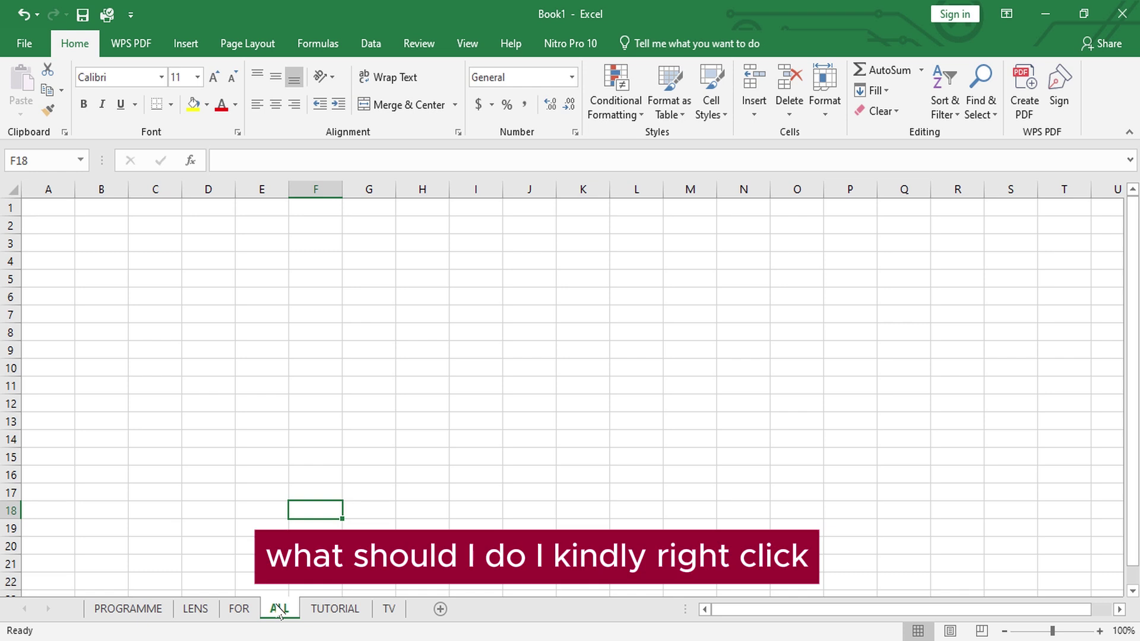
right_click(280, 612)
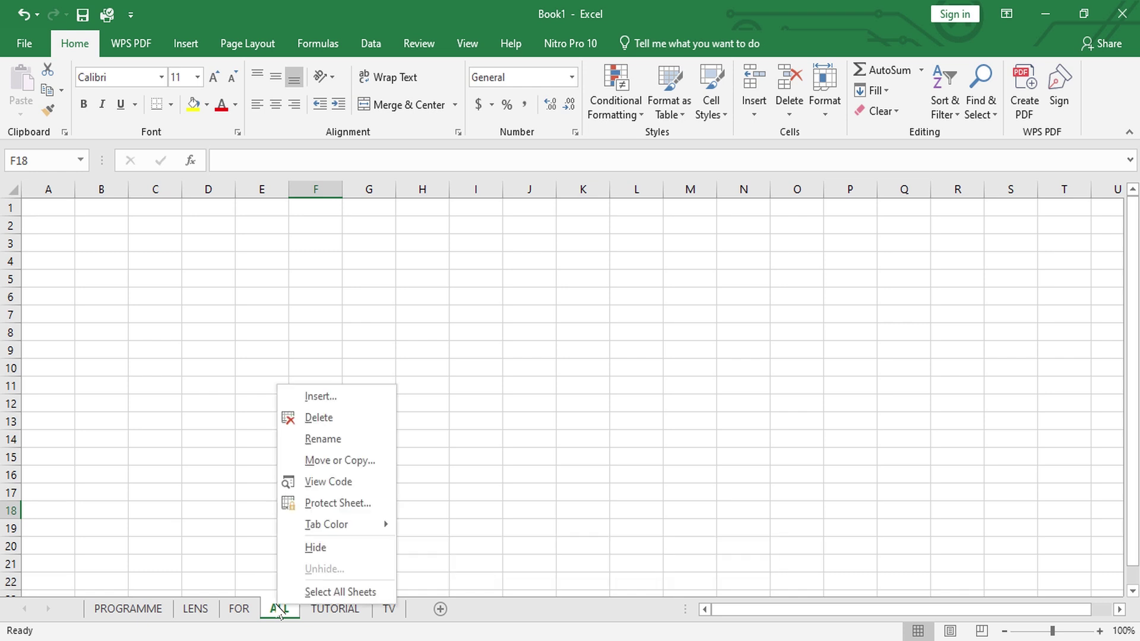
click(360, 428)
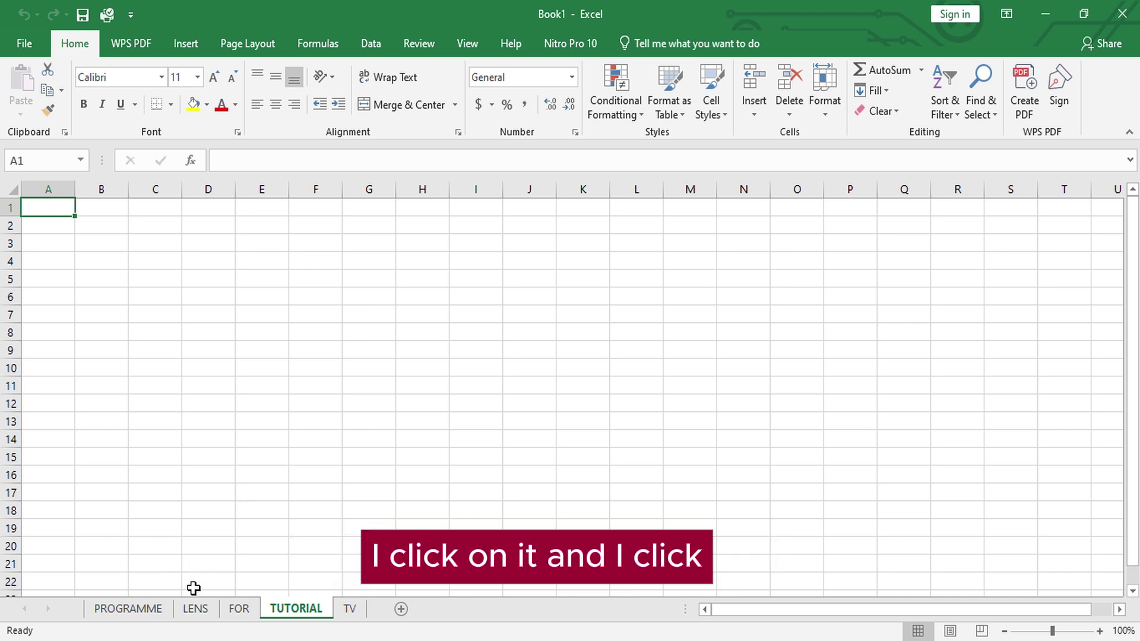
click(159, 611)
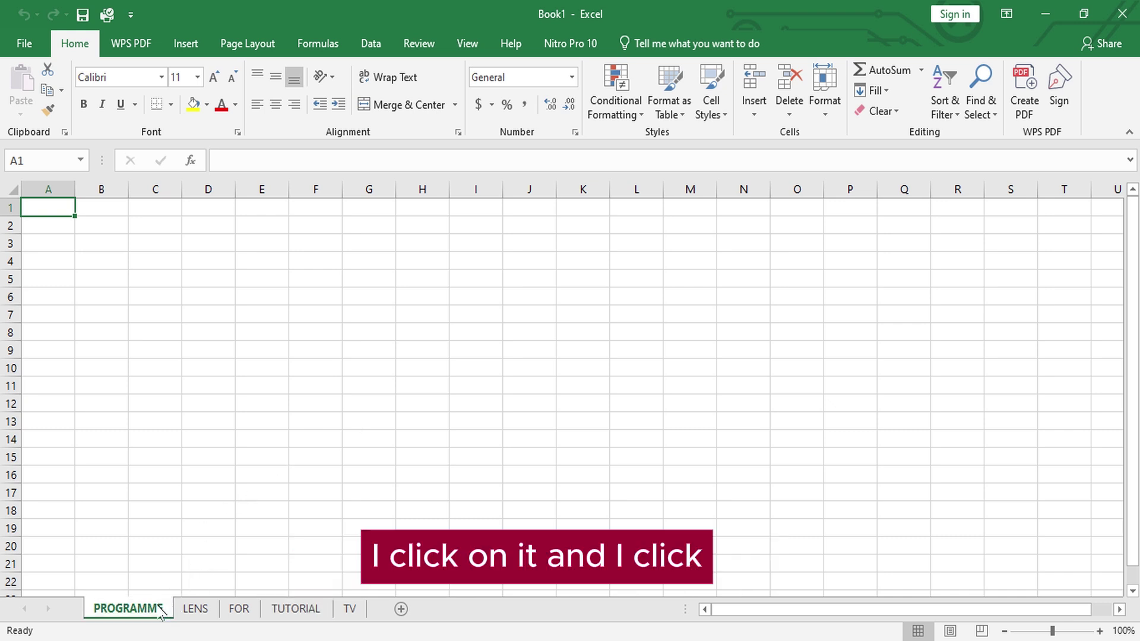
right_click(160, 611)
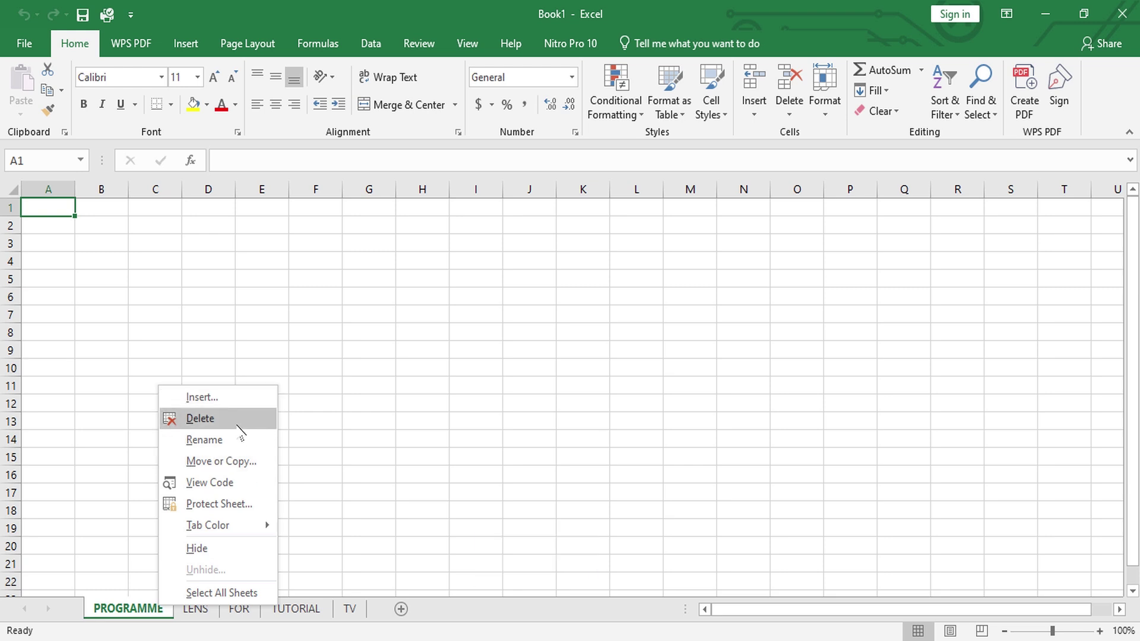
click(237, 426)
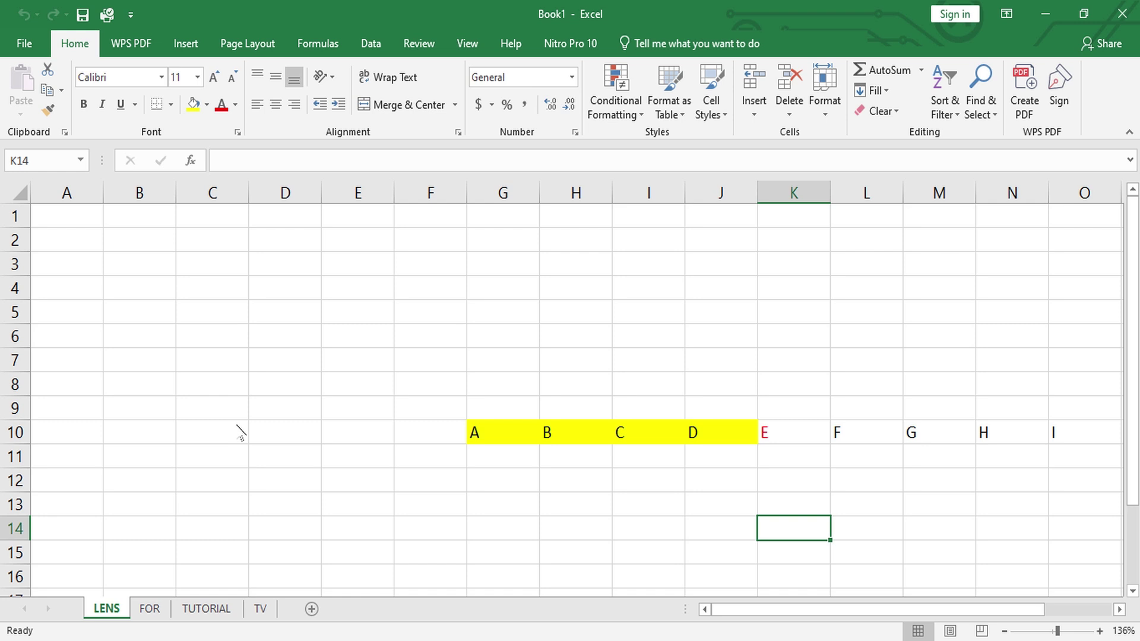
click(158, 613)
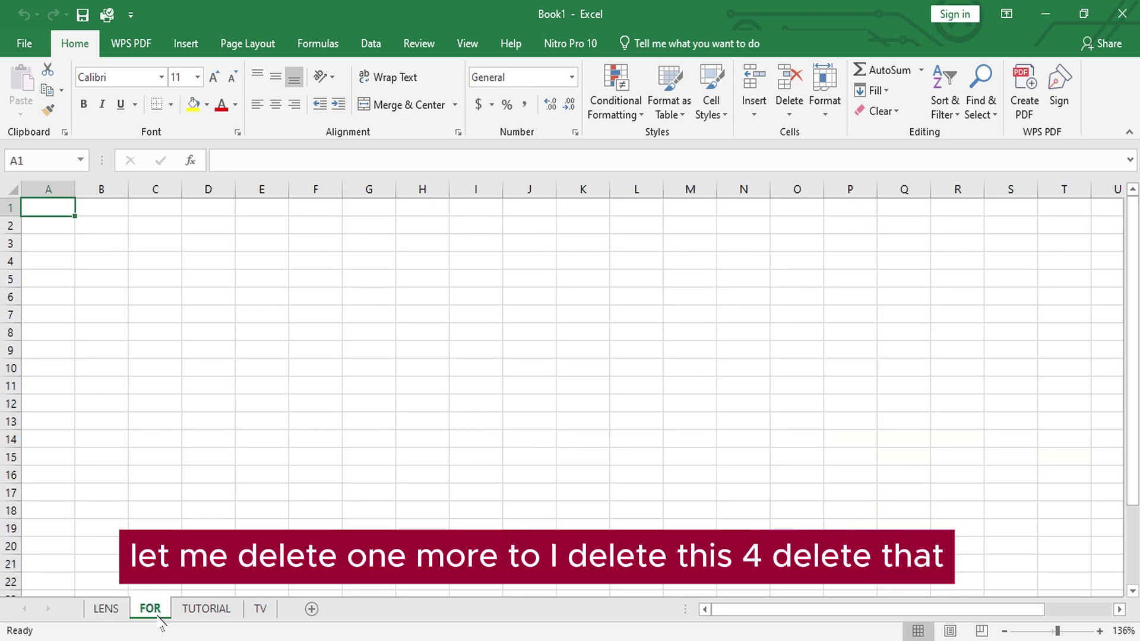
right_click(159, 616)
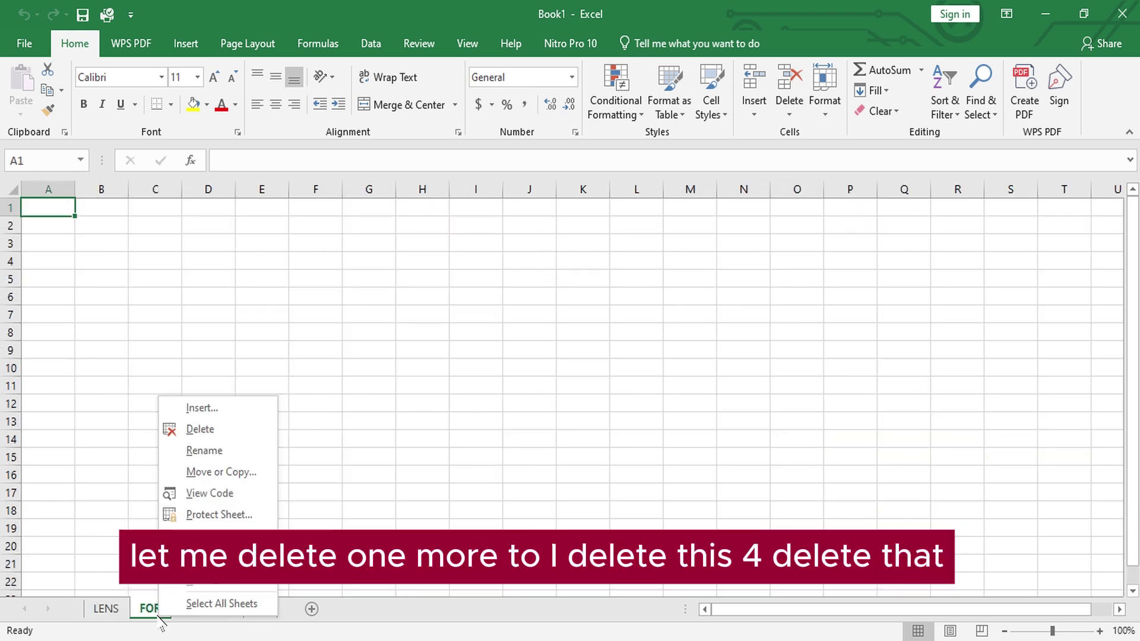
click(200, 429)
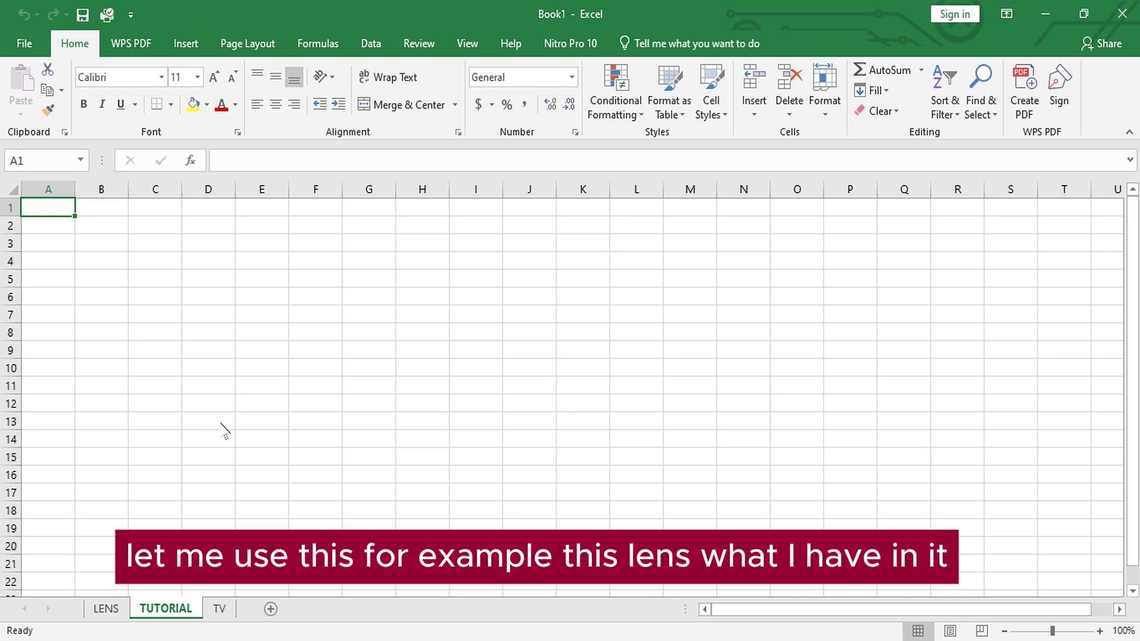
Move the LENS worksheet to the end of the workbook with Move or Copy, and return it to before TUTORIAL
click(107, 609)
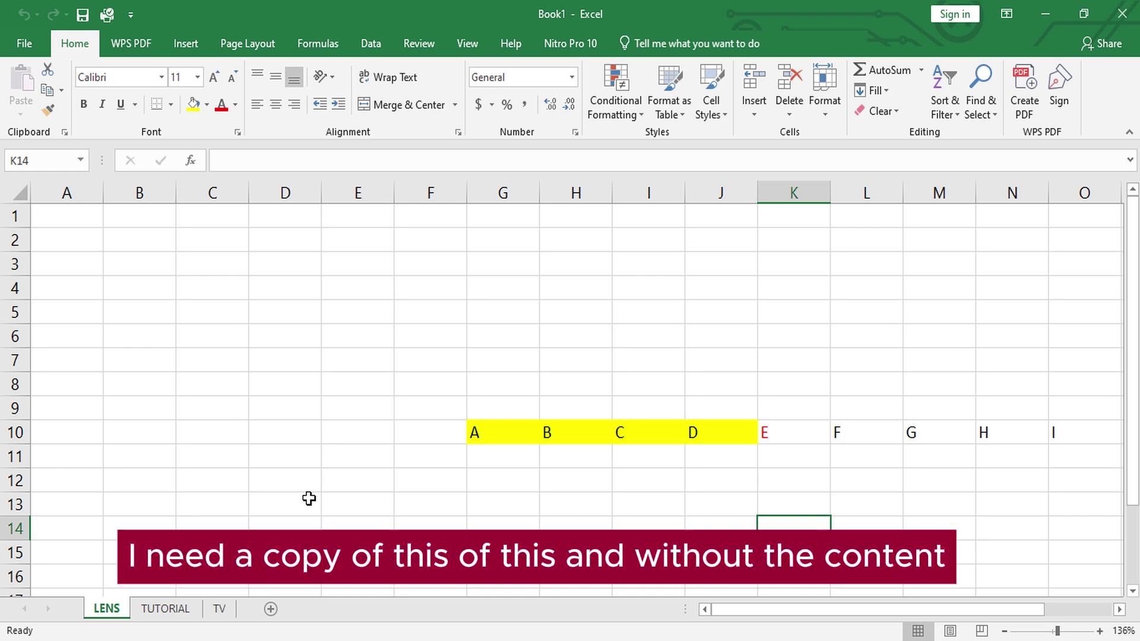
right_click(113, 610)
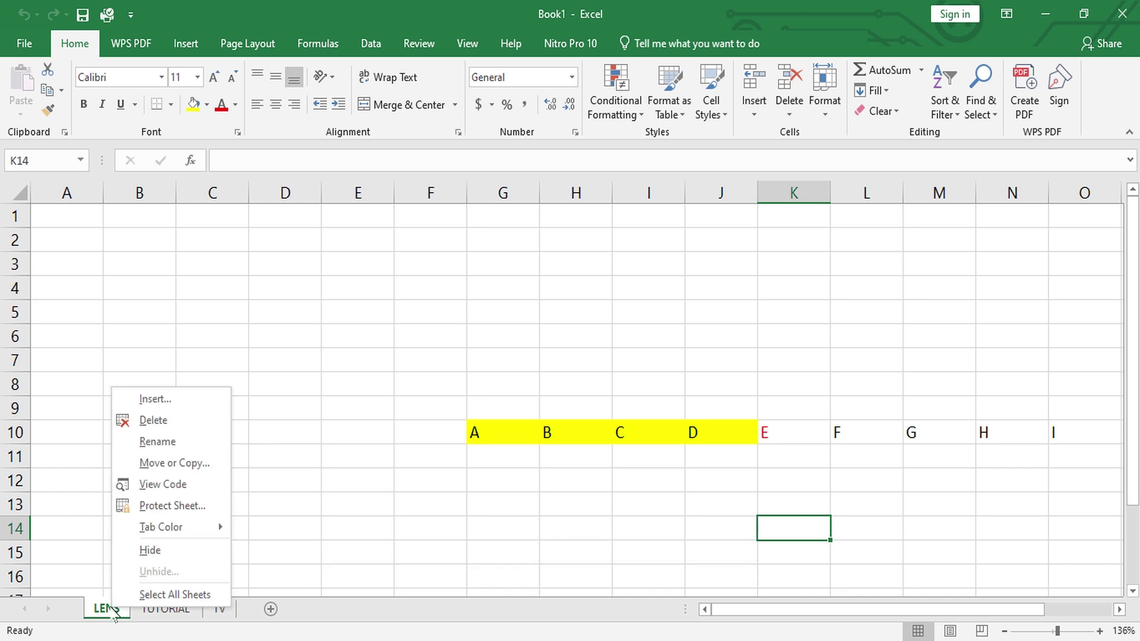
click(203, 469)
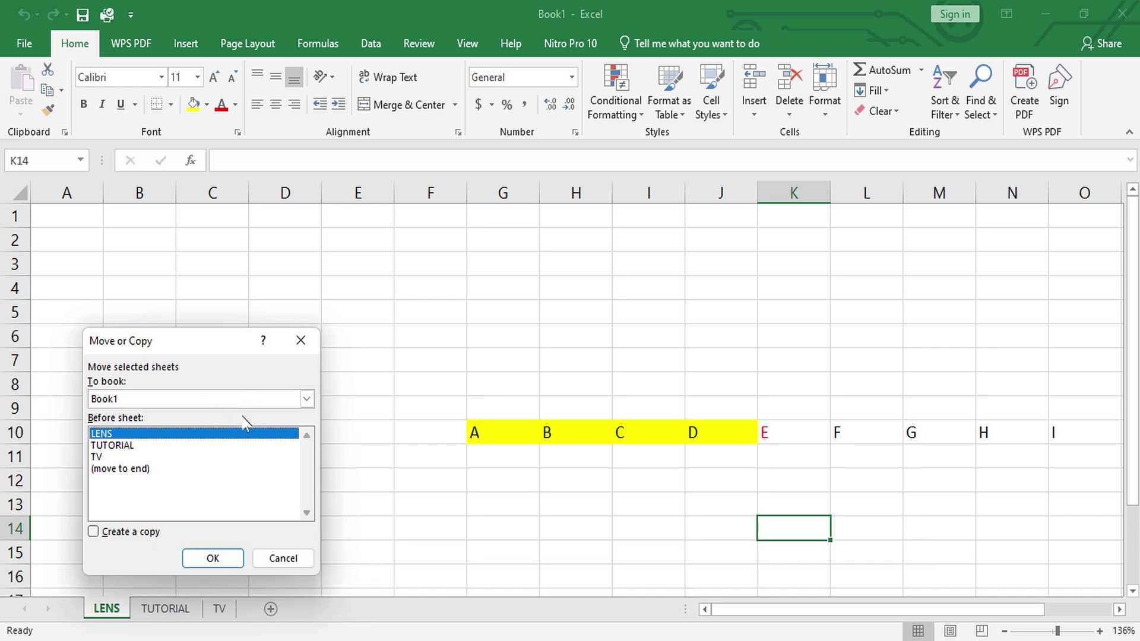
click(126, 470)
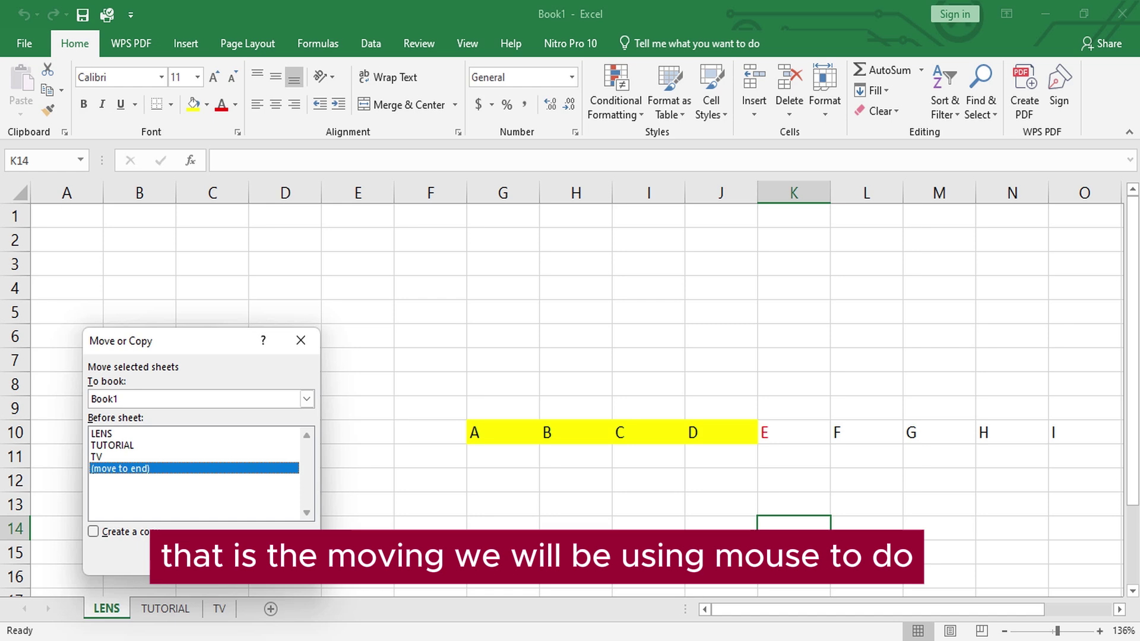
click(218, 555)
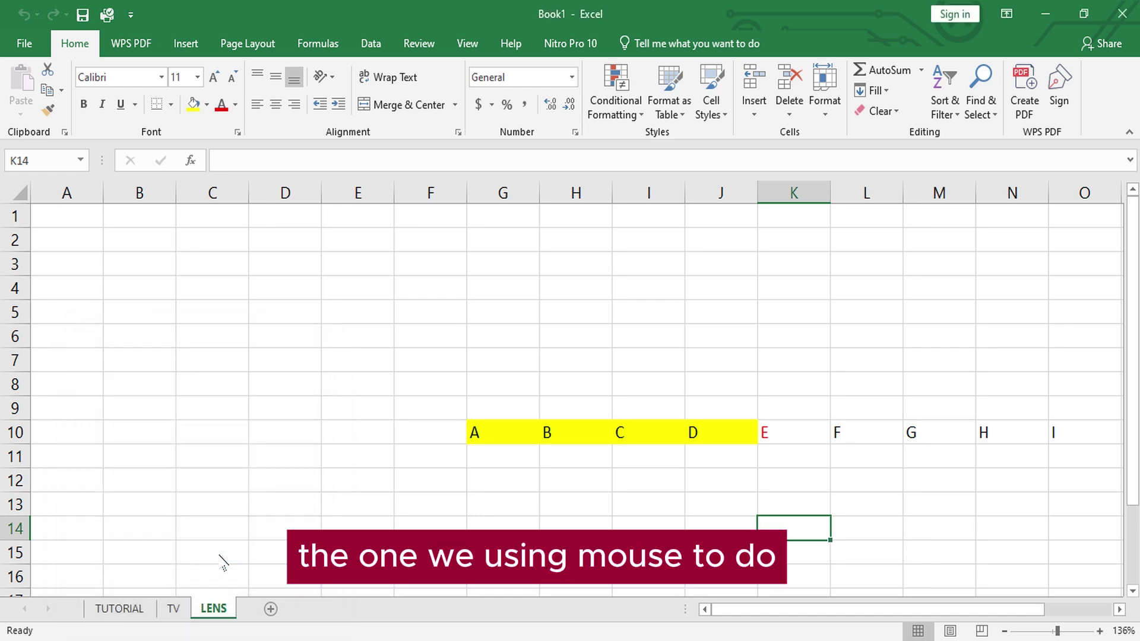
drag(224, 616, 87, 602)
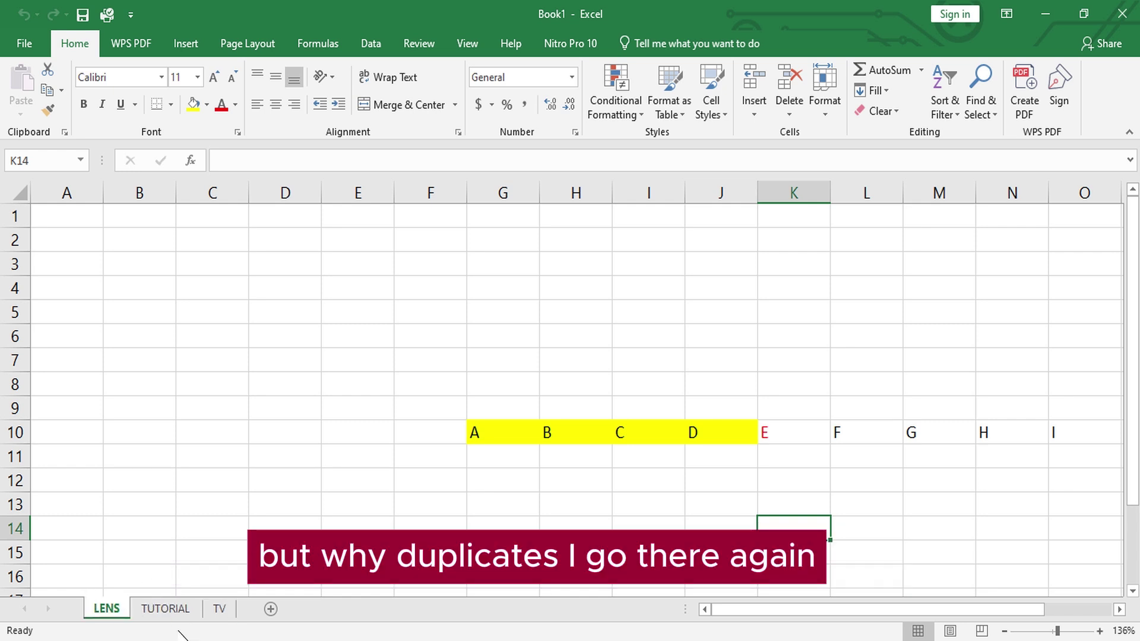
Create a copy of the LENS worksheet at the end of Book1, and compare the copy with the original
right_click(117, 607)
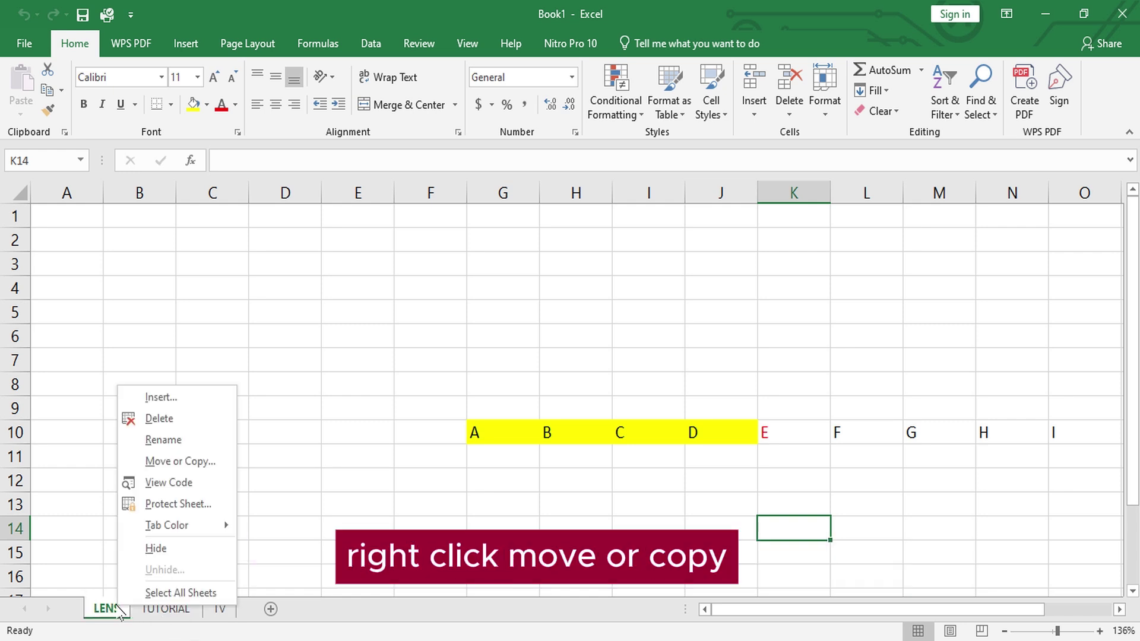
click(171, 469)
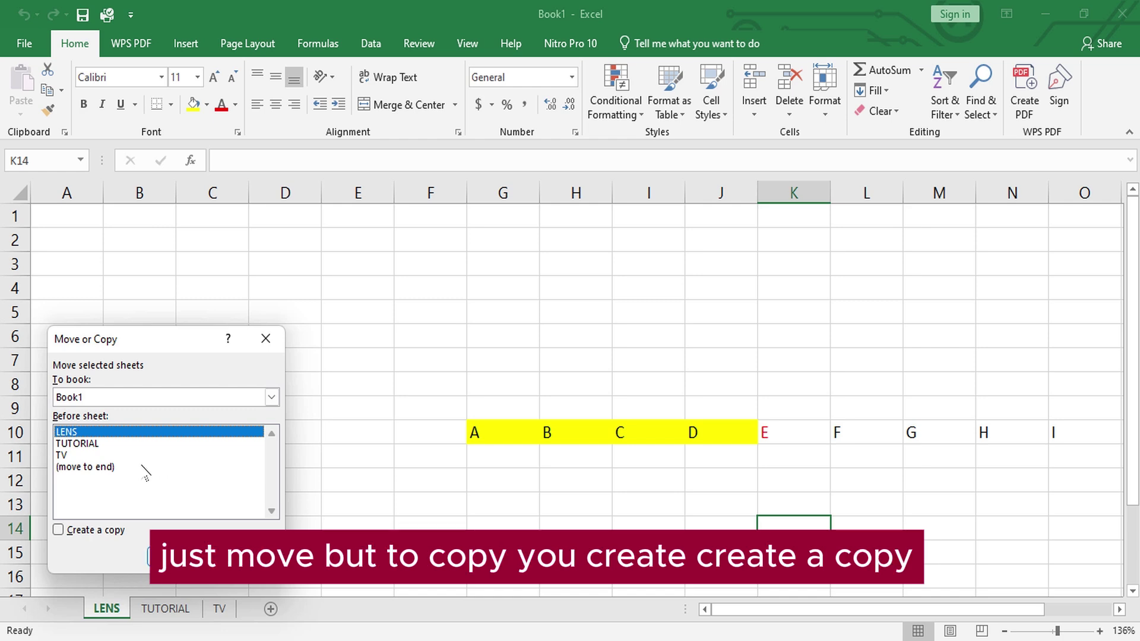
click(142, 468)
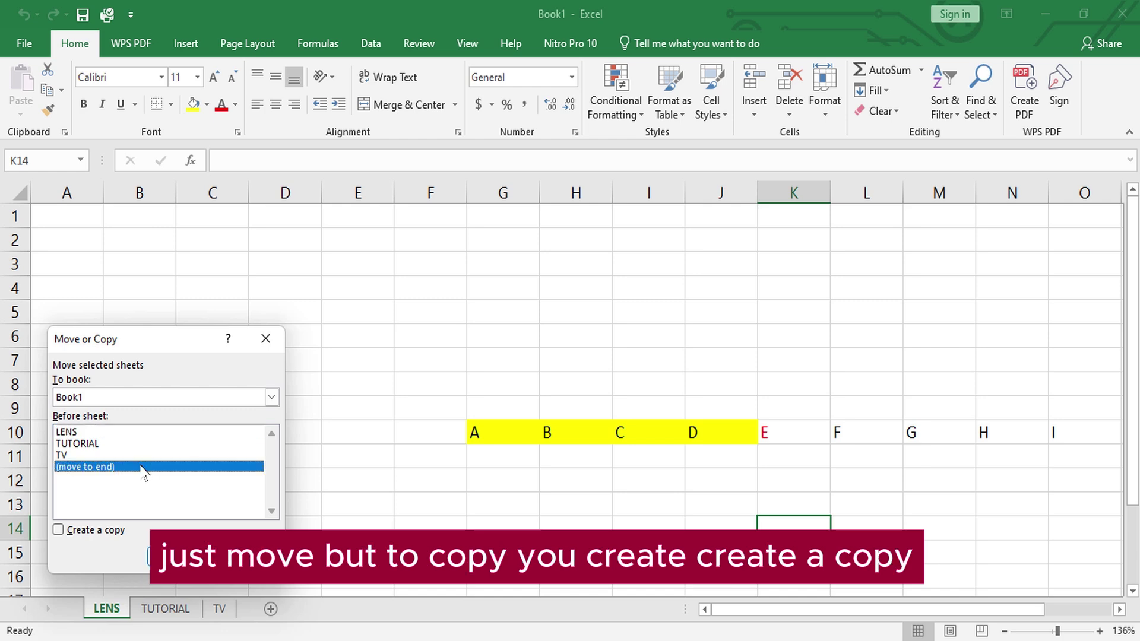
click(58, 530)
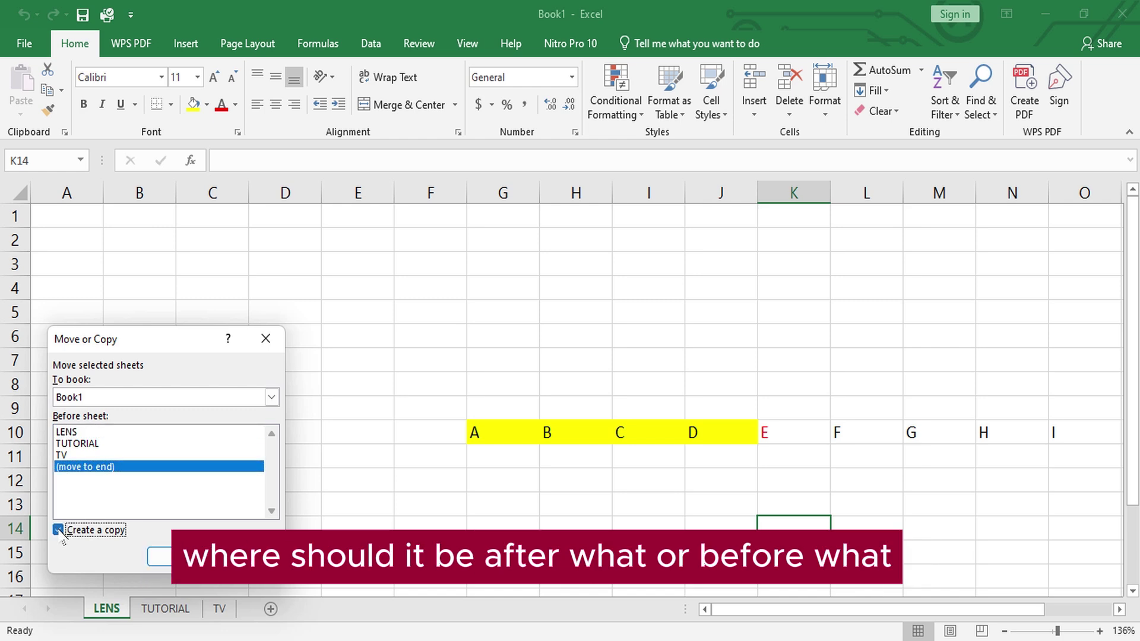
click(76, 446)
click(74, 433)
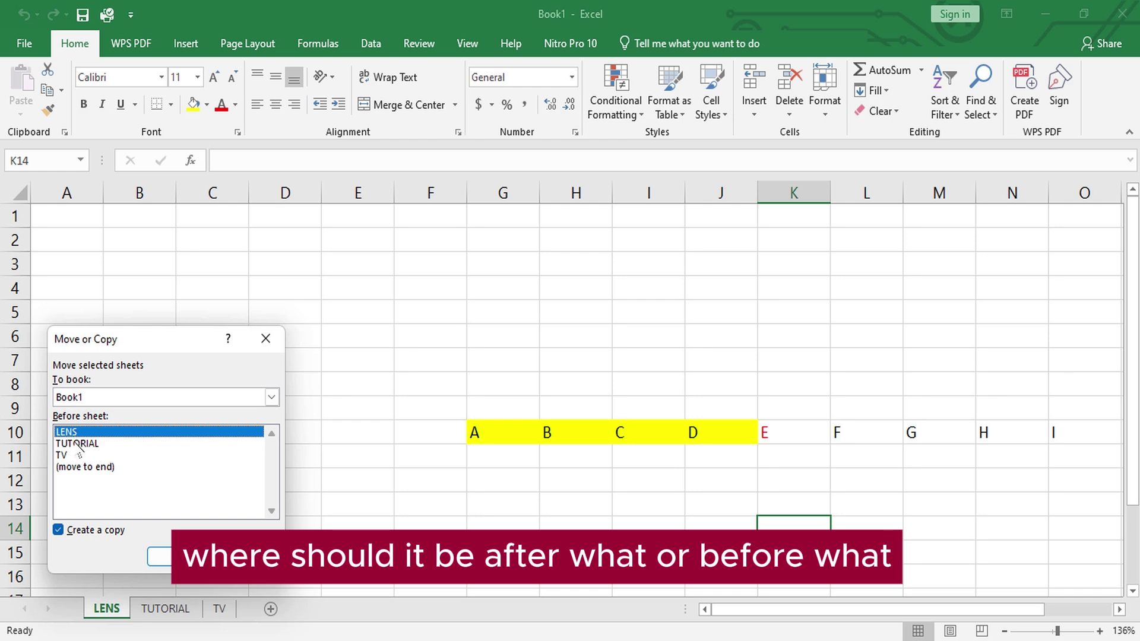
click(77, 445)
click(75, 456)
click(76, 468)
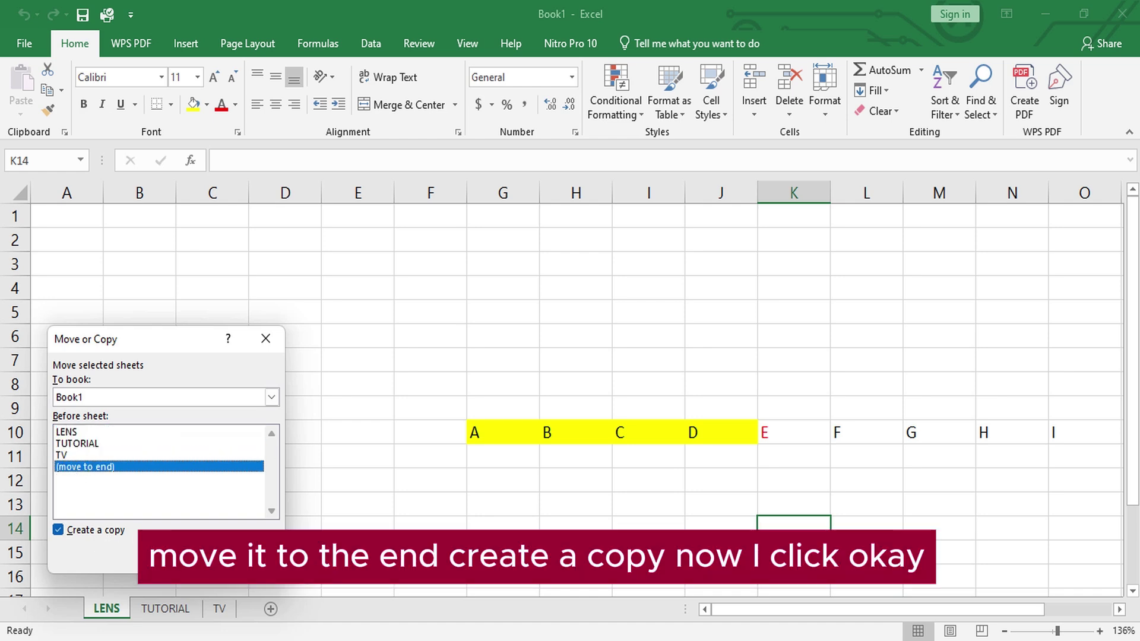
click(178, 556)
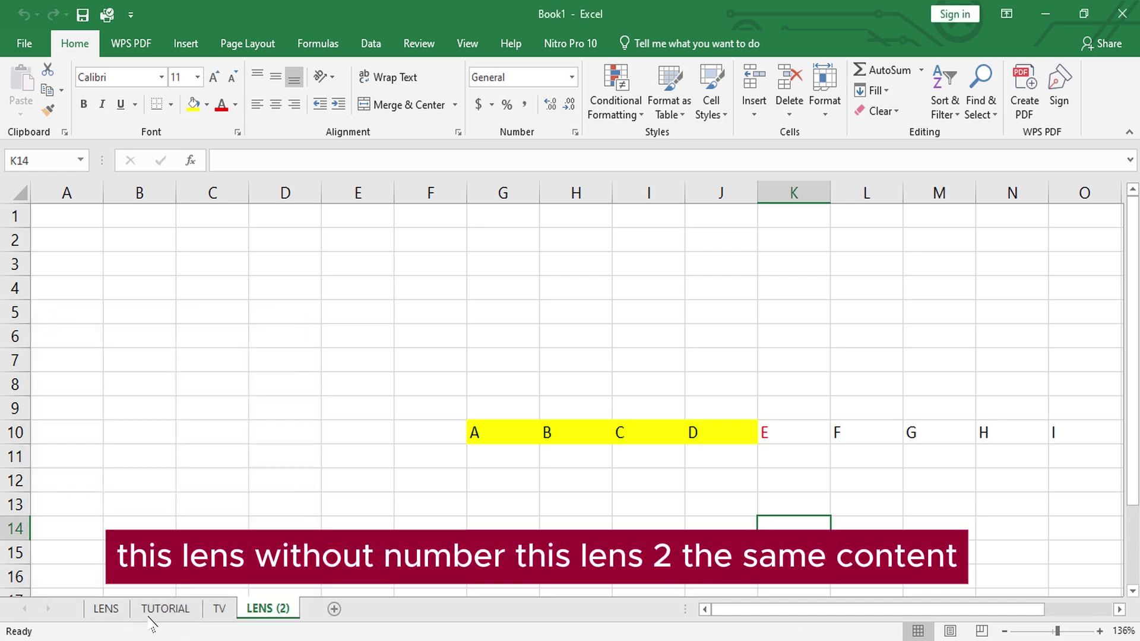
click(115, 617)
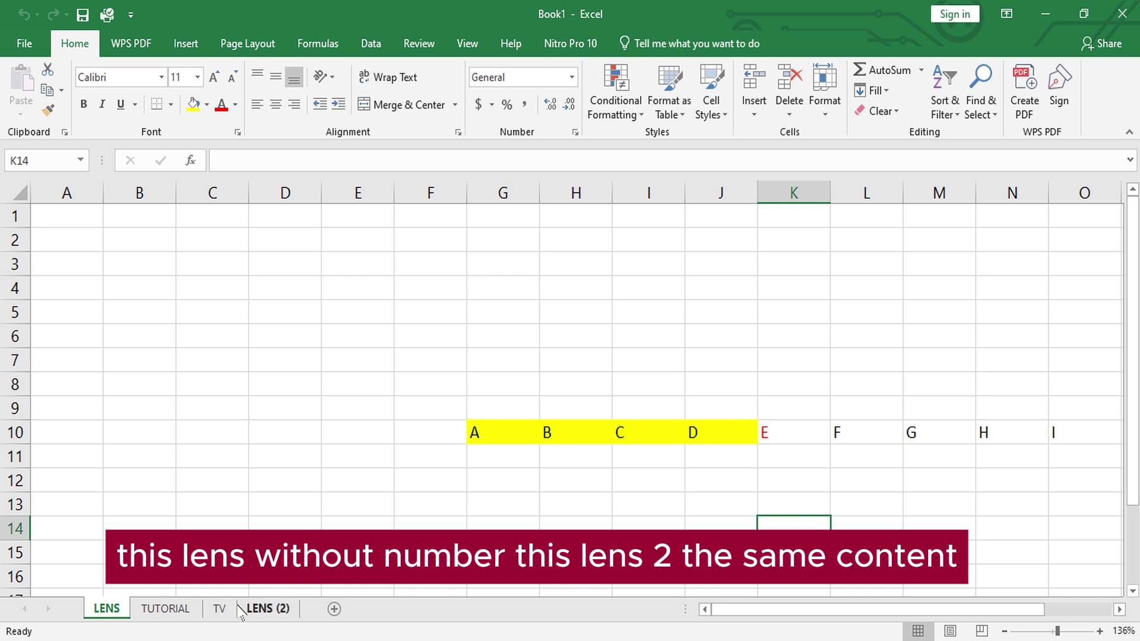
click(256, 612)
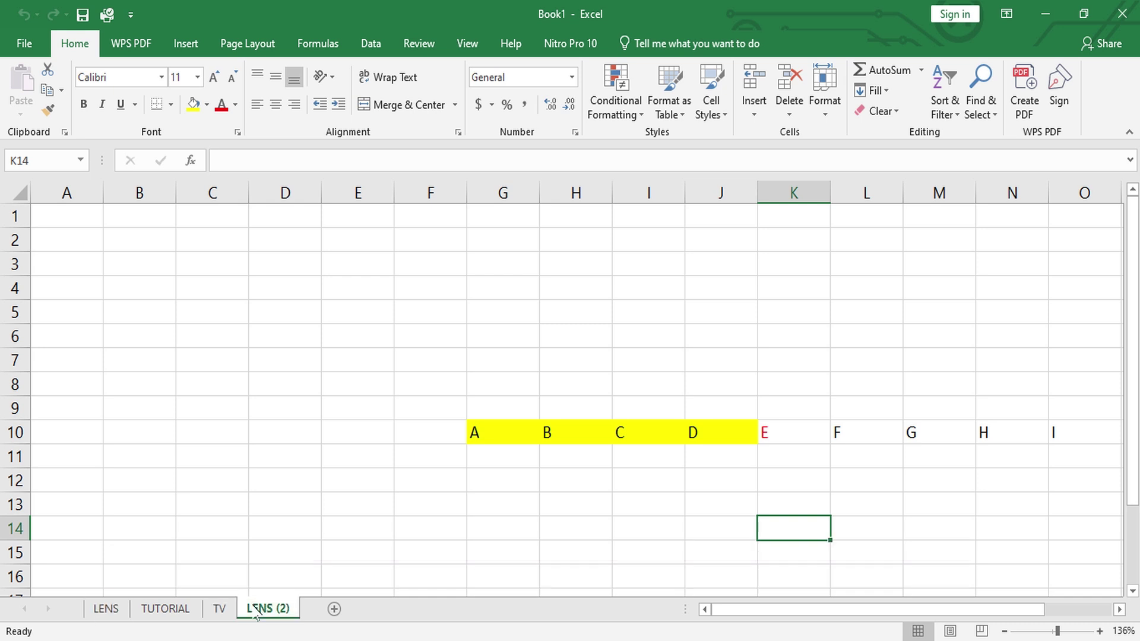